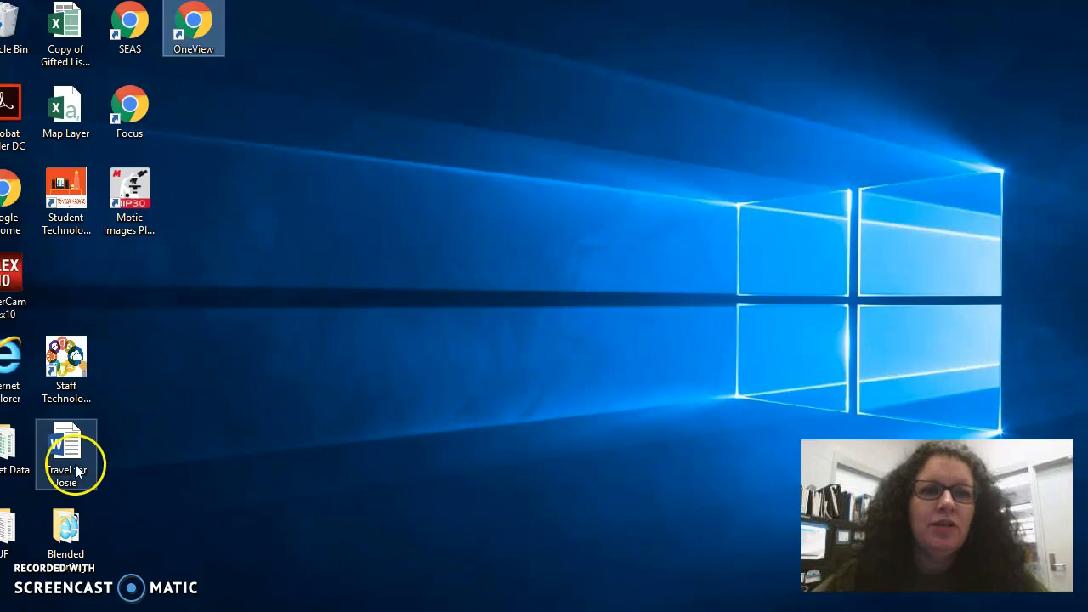
# - Open OneView, sign in through the DCPS Login, and open OneDrive from the Office 365 apps
pyautogui.doubleClick(194, 33)
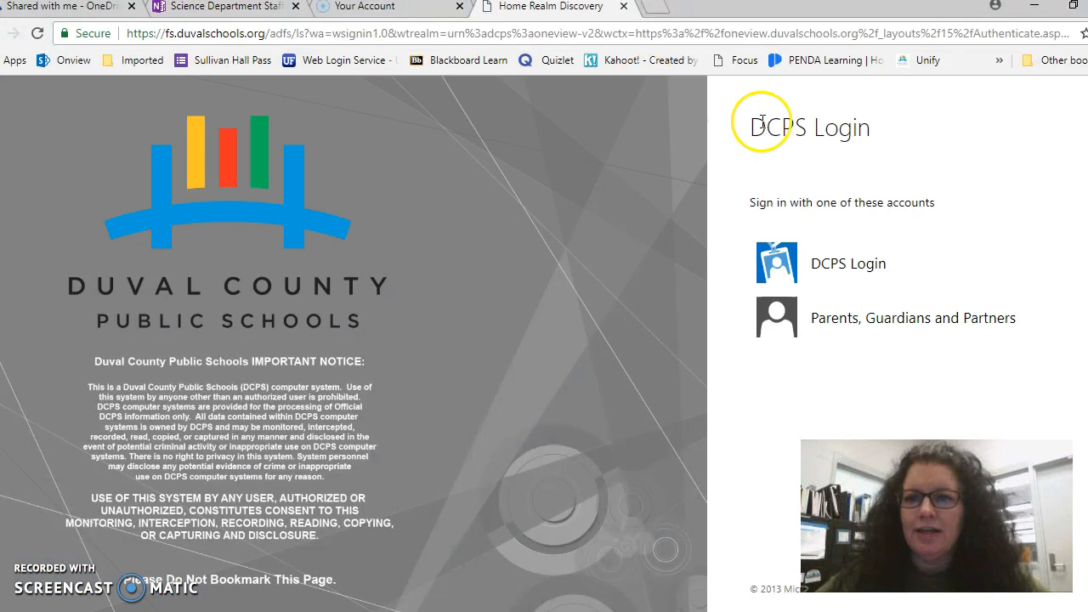
pyautogui.click(835, 276)
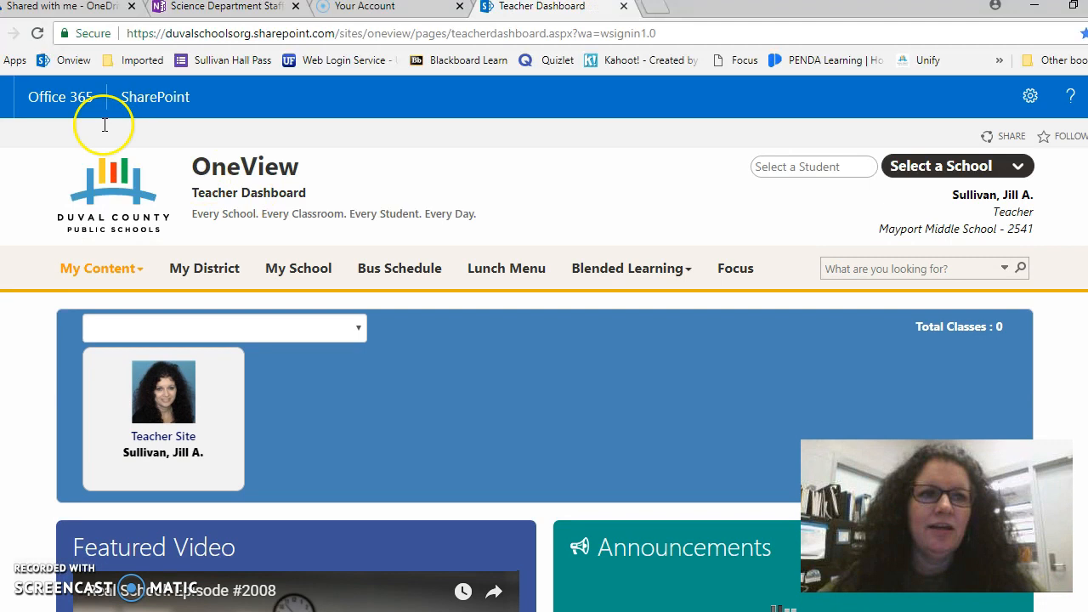
pyautogui.click(17, 113)
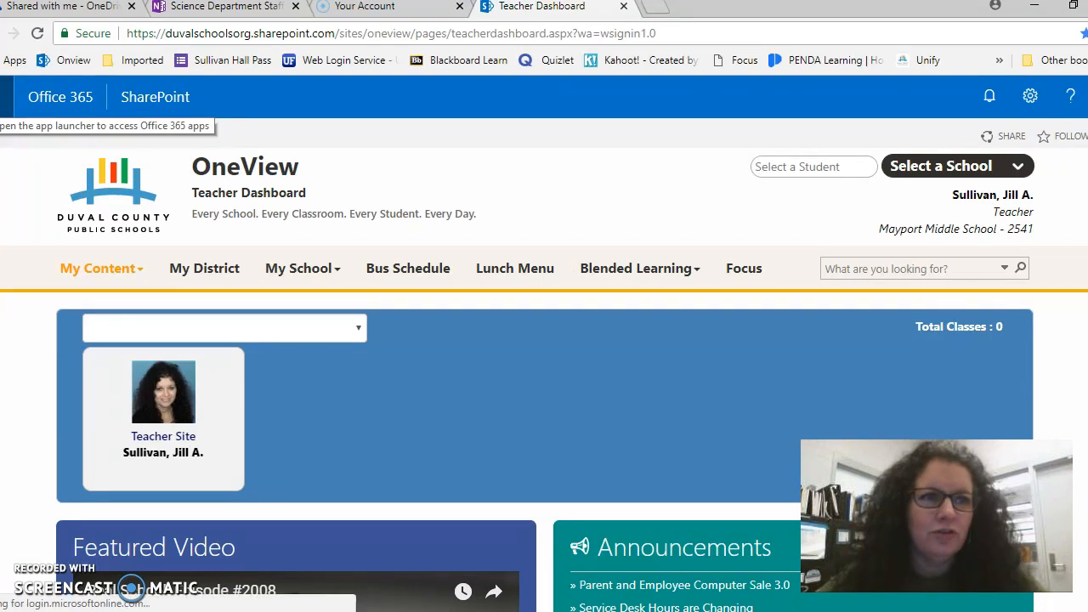
pyautogui.click(10, 96)
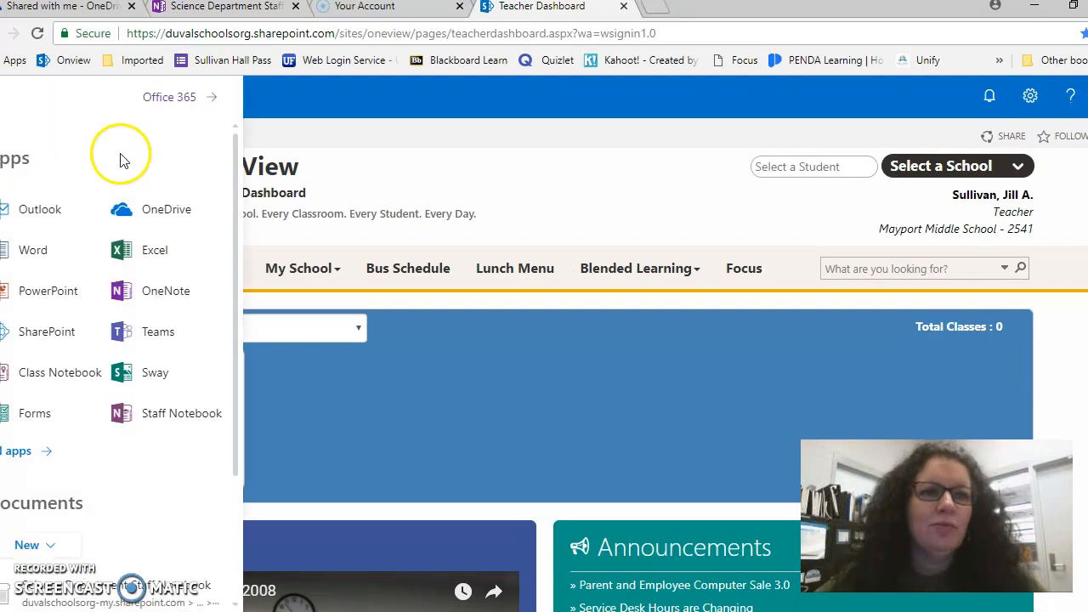
pyautogui.click(167, 210)
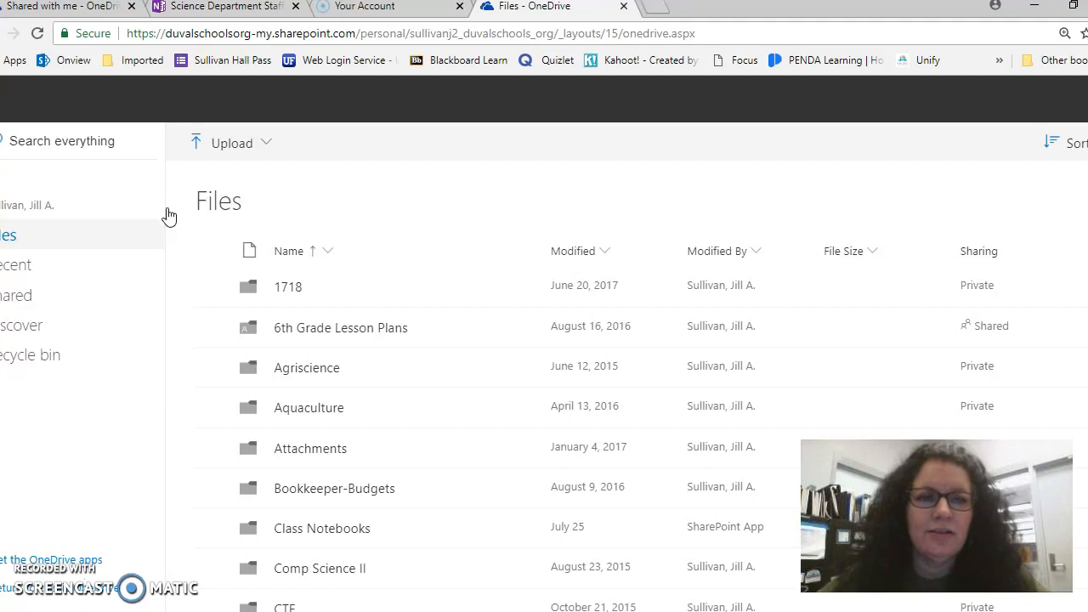
pyautogui.click(218, 146)
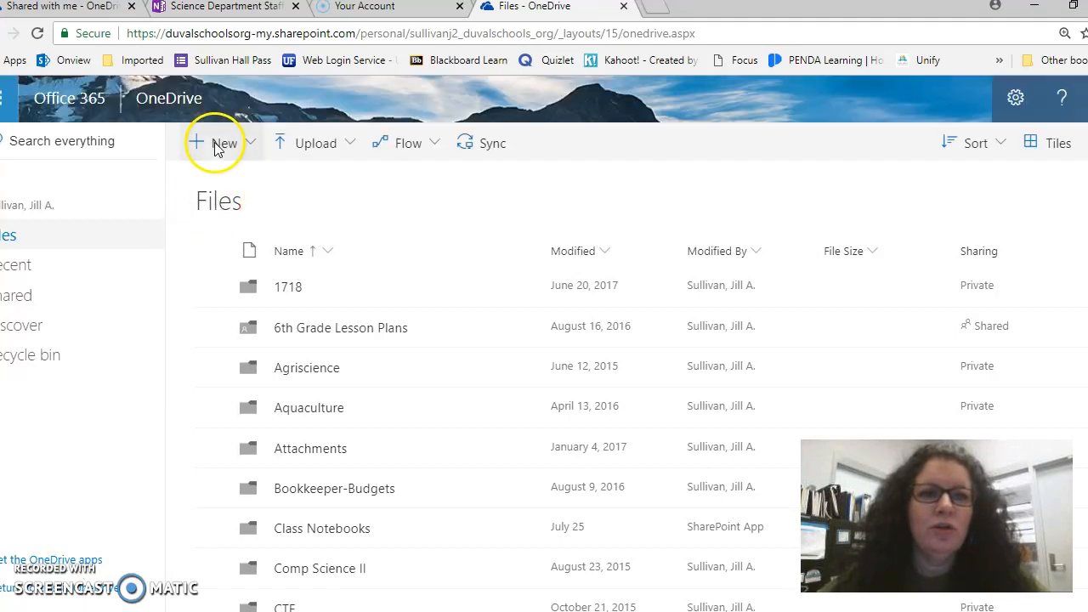
pyautogui.click(219, 144)
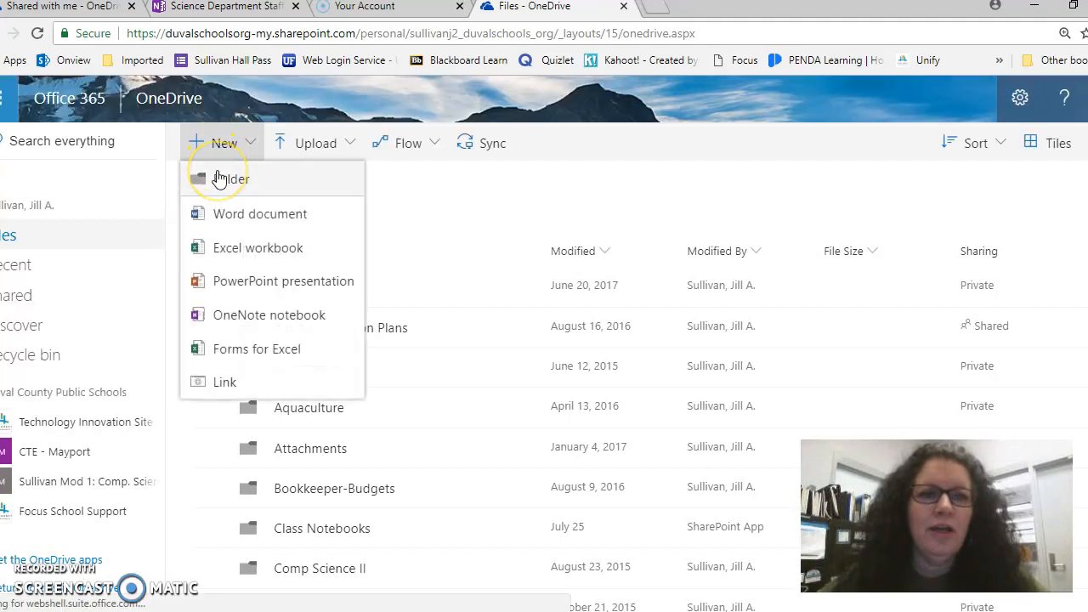
pyautogui.click(449, 195)
# - Open 1617 First Day of School.docx from Lesson Plans 1DR > Biology 1 Honors > Unit 1 Nature of Science
pyautogui.scroll(-6, 428, 378)
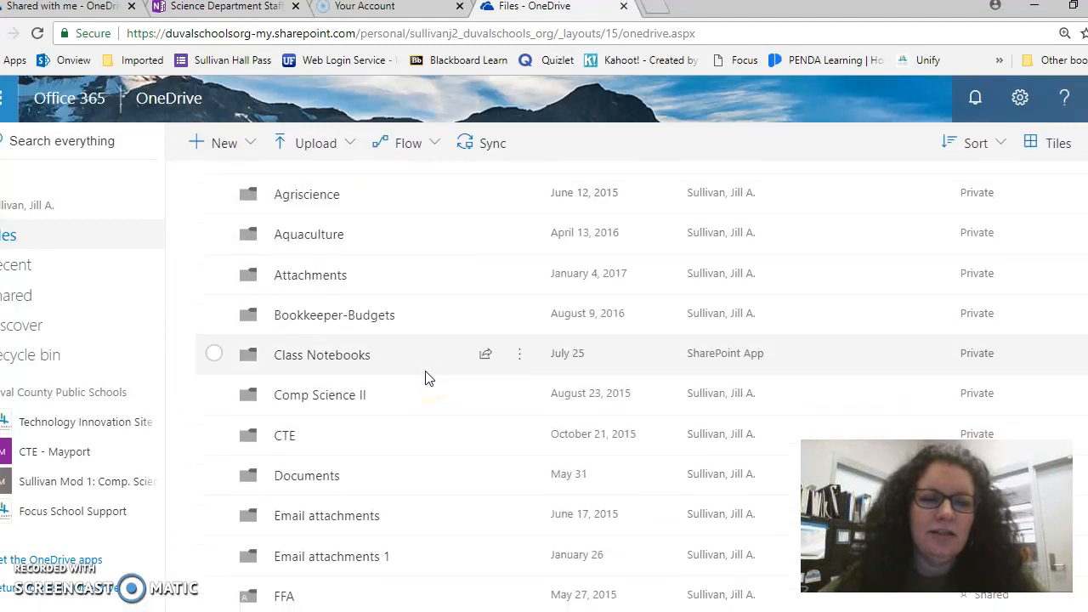
pyautogui.scroll(-2, 428, 378)
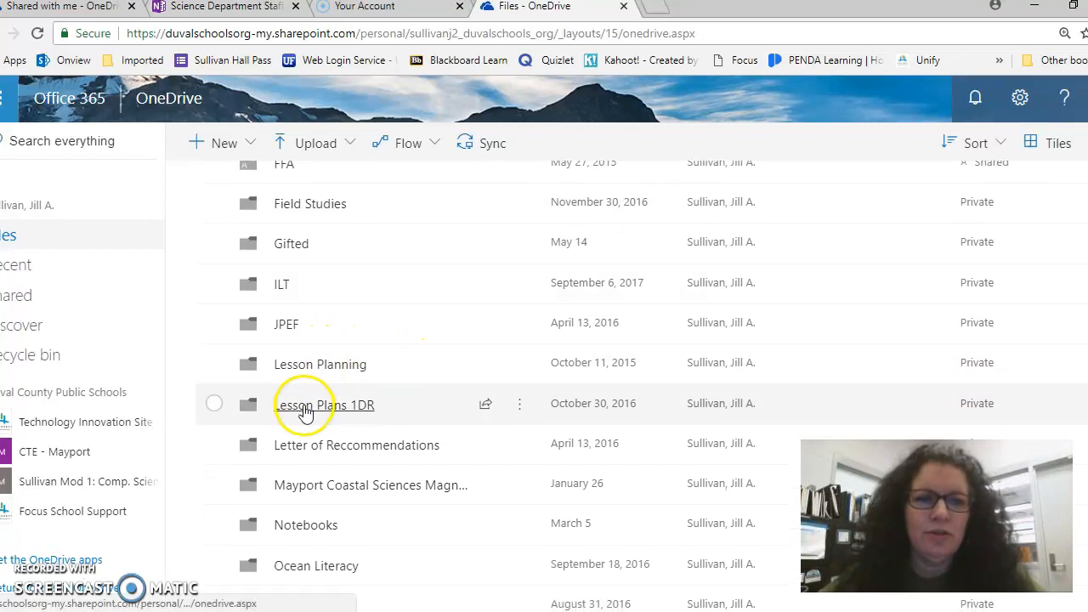
pyautogui.click(303, 413)
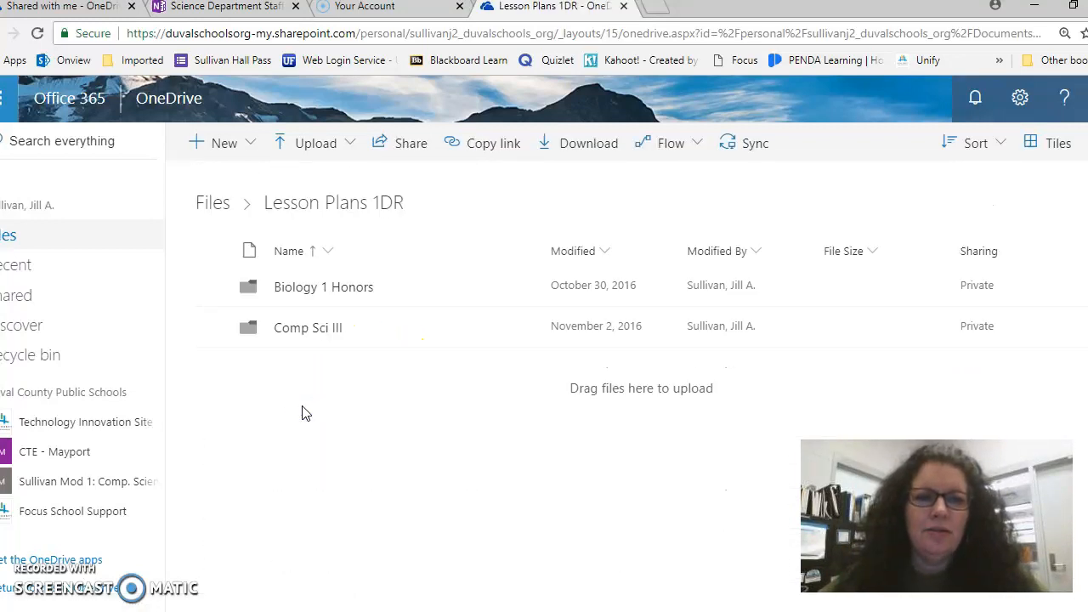
pyautogui.click(320, 290)
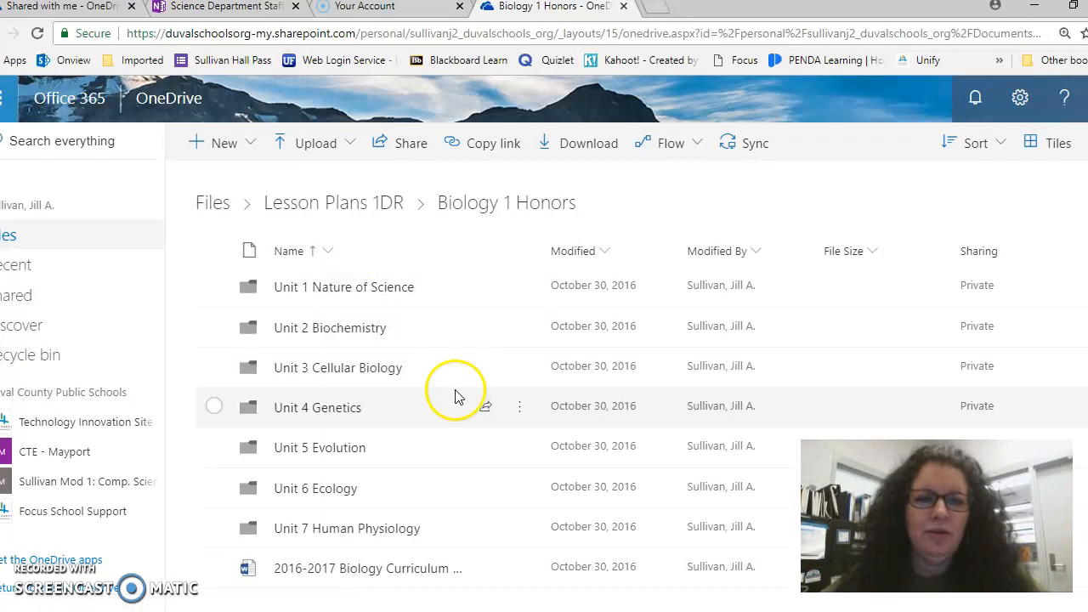
pyautogui.scroll(-2, 466, 421)
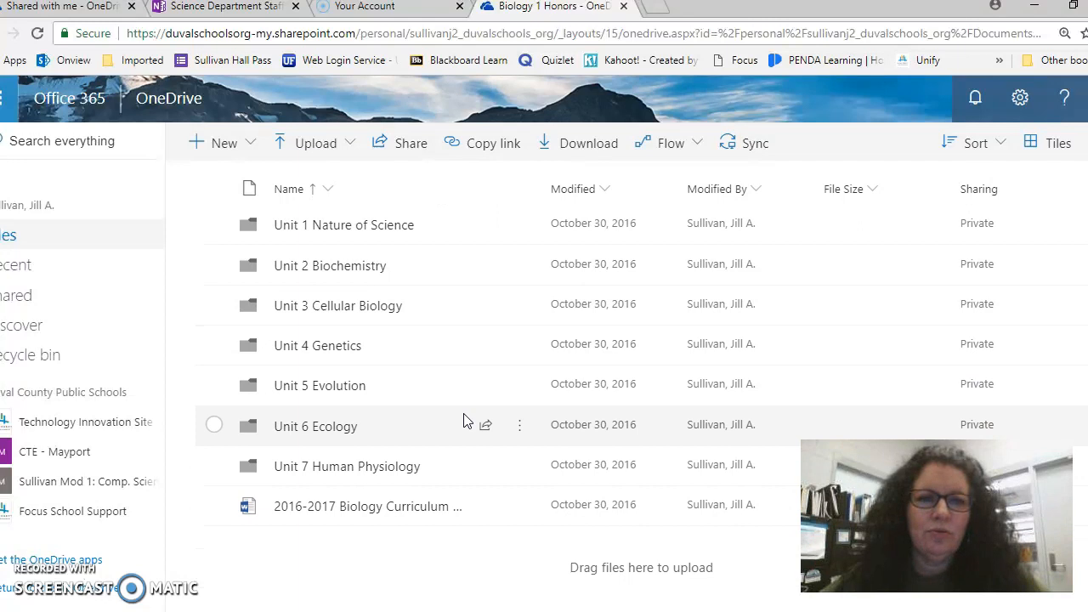
pyautogui.scroll(2, 466, 420)
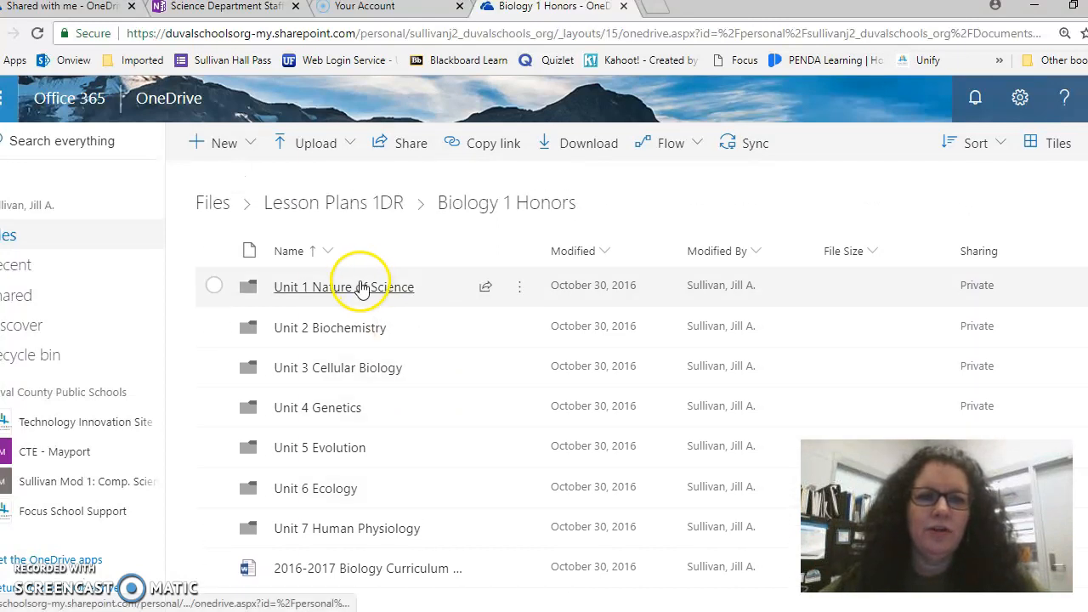
pyautogui.click(357, 286)
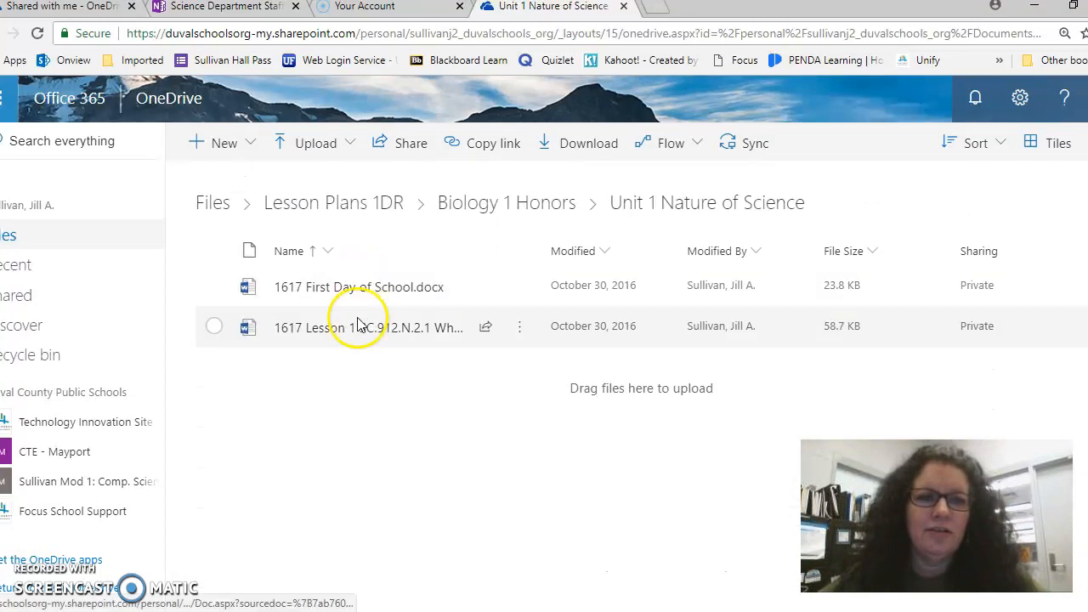
pyautogui.moveTo(351, 299)
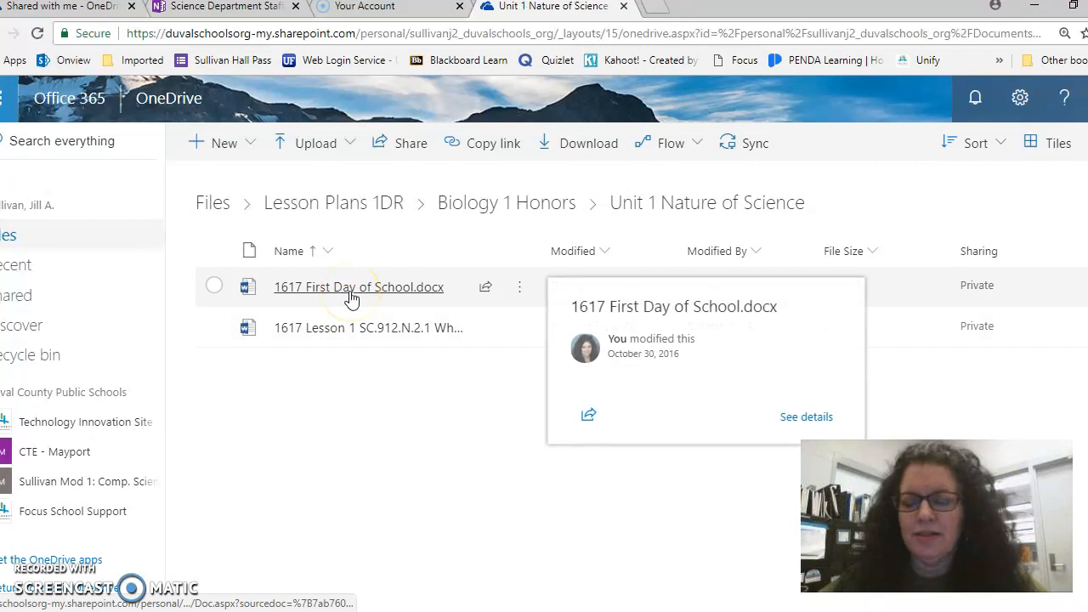
pyautogui.click(351, 289)
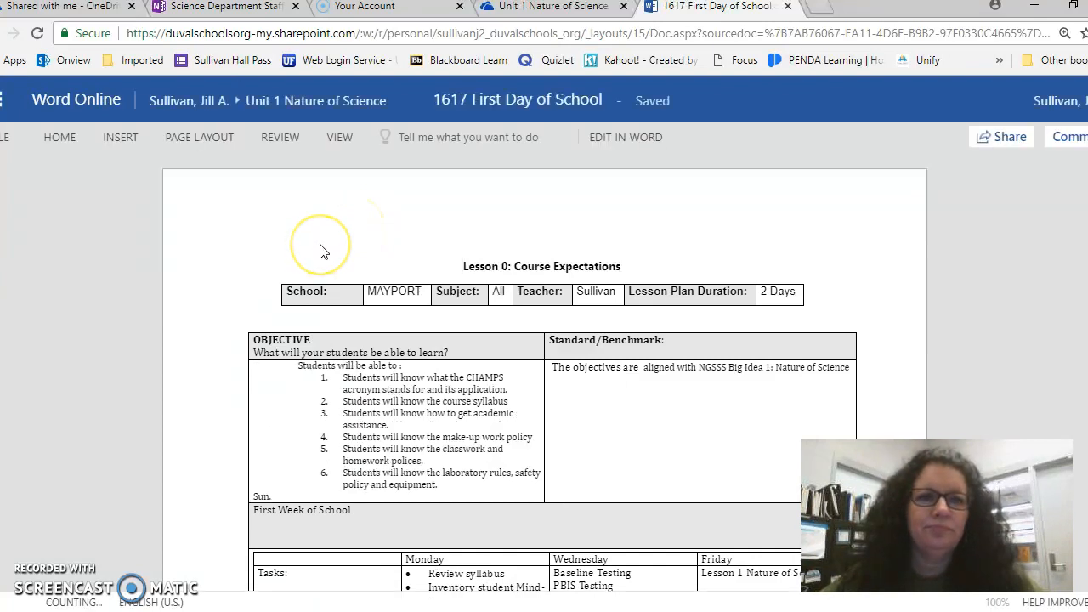
# - Print the lesson plan document with Send To OneNote 16 as the destination
pyautogui.click(9, 140)
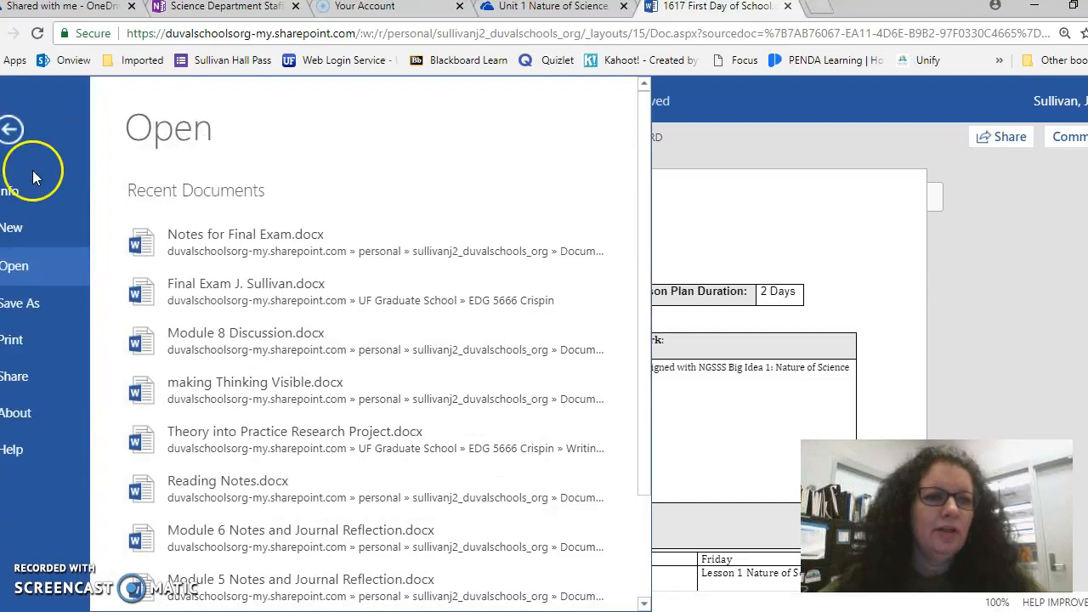
pyautogui.click(25, 340)
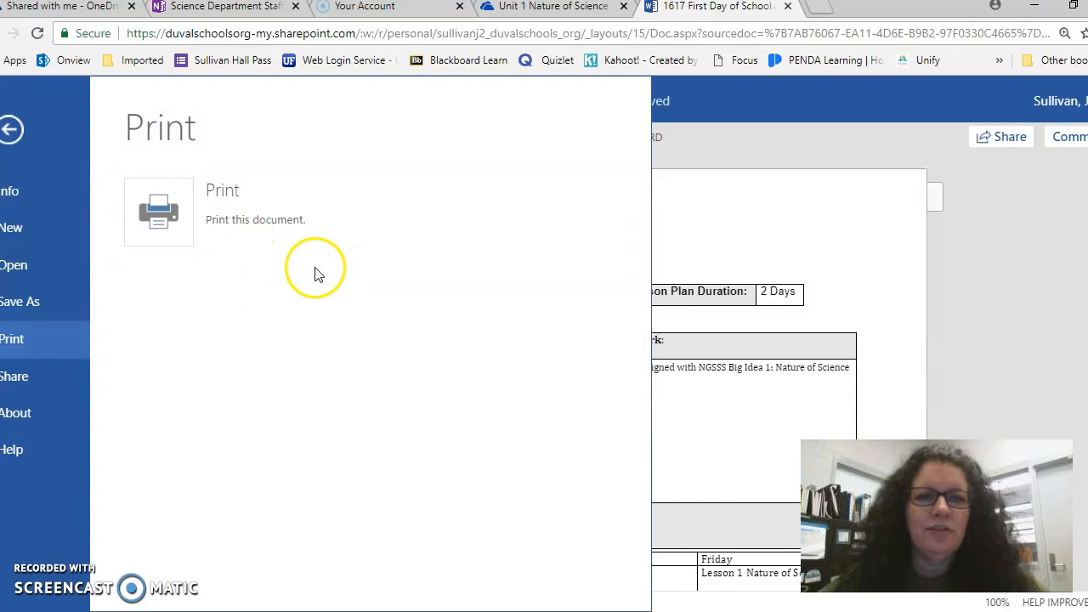
pyautogui.click(161, 211)
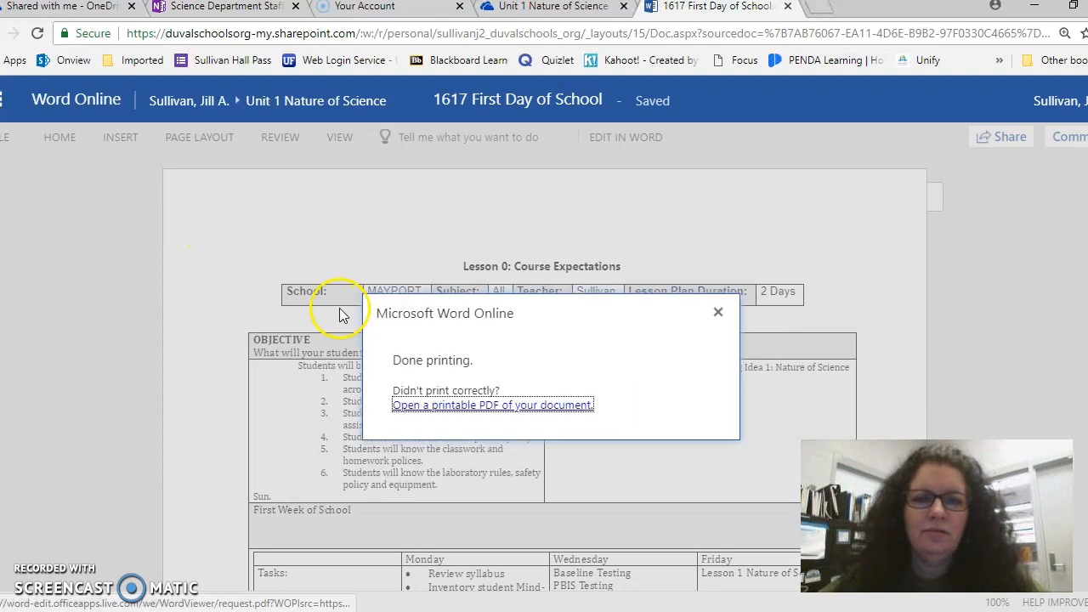
pyautogui.click(717, 313)
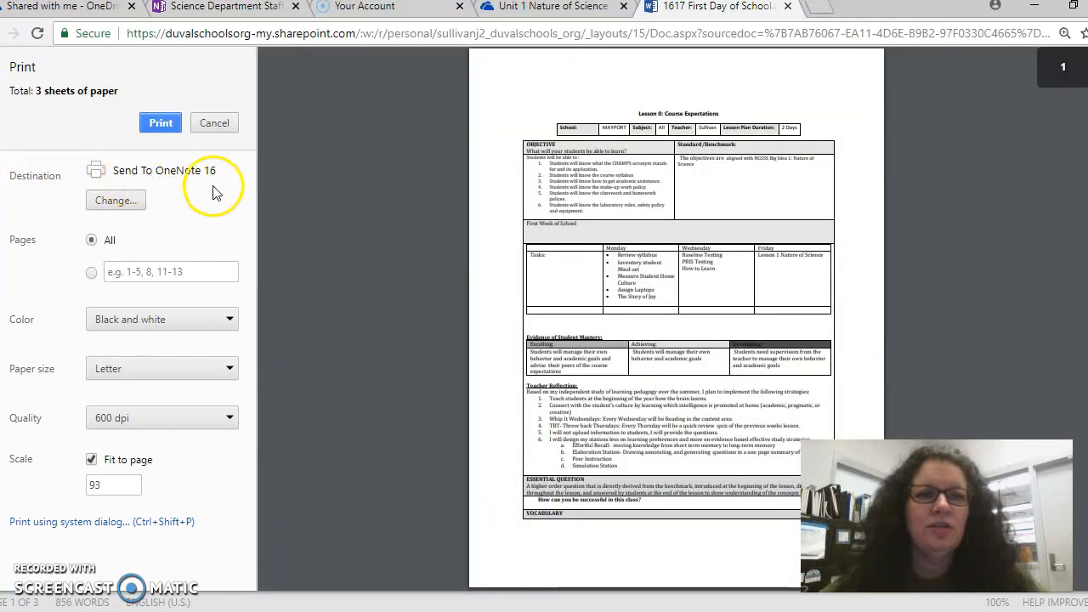
pyautogui.click(118, 204)
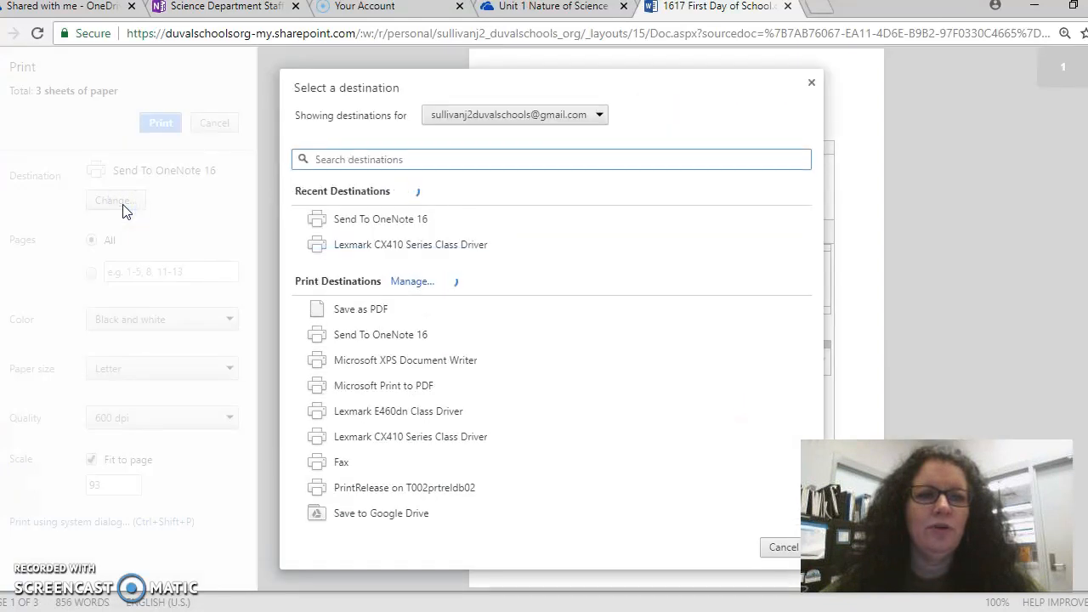
pyautogui.click(369, 223)
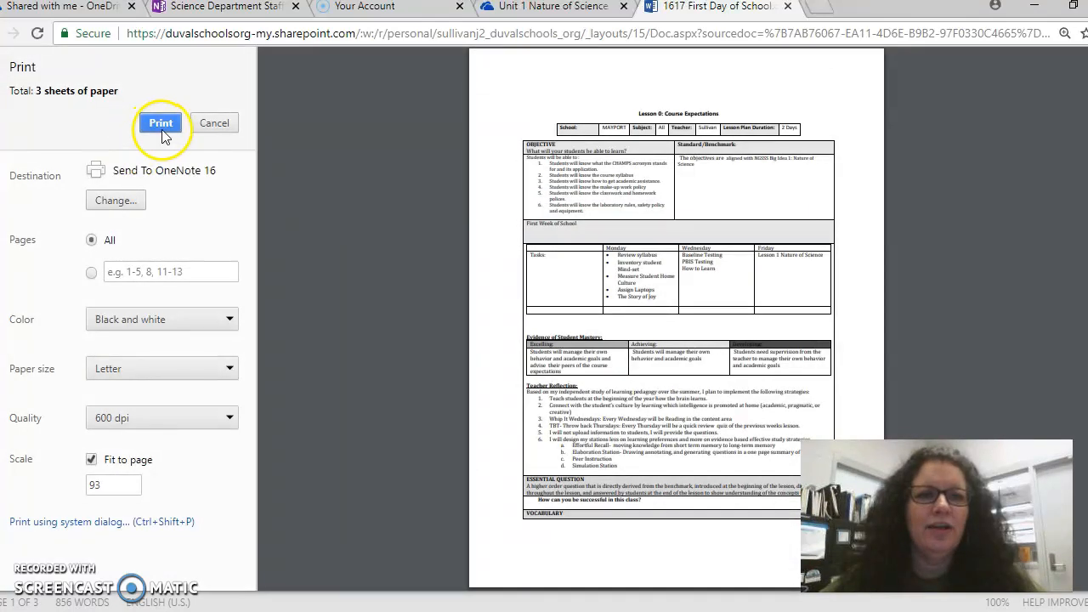
pyautogui.click(160, 123)
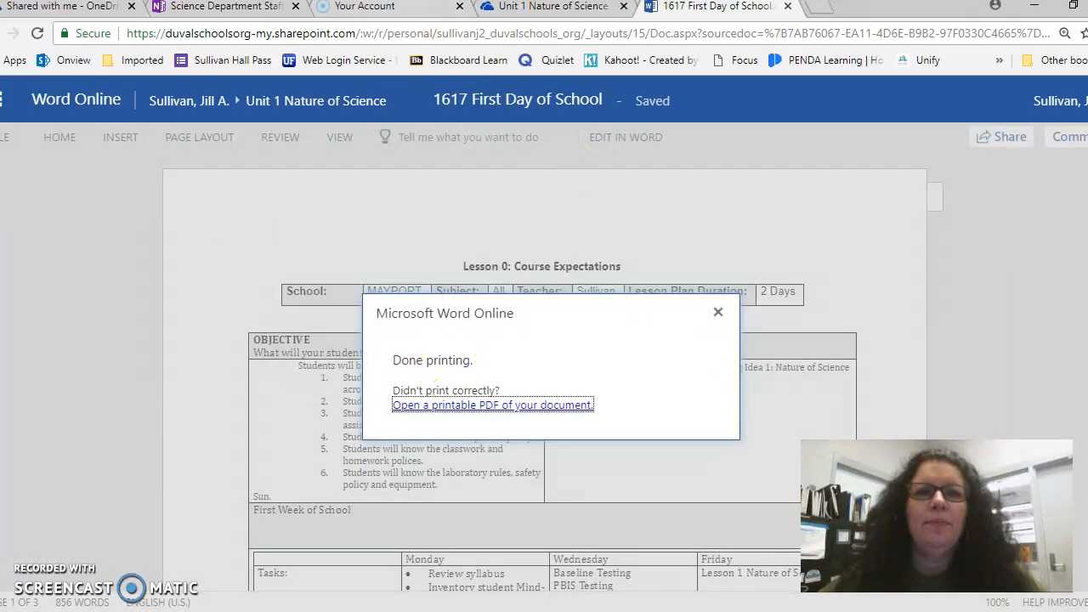
# - Return to the document in Word Online and dismiss the finished-printing dialog
pyautogui.click(365, 3)
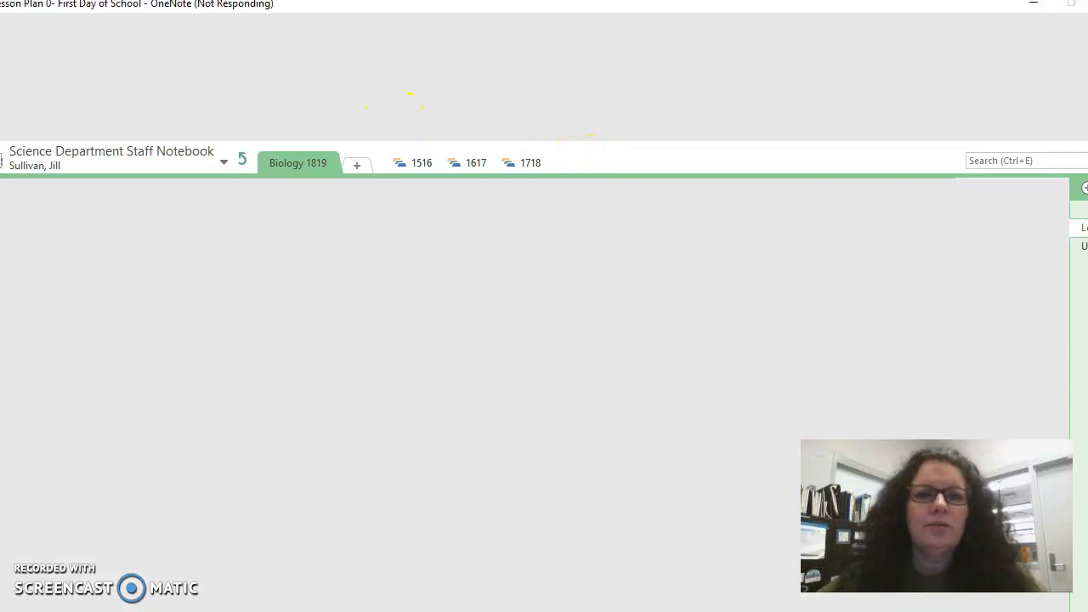
pyautogui.hotkey('alt', 'Tab')
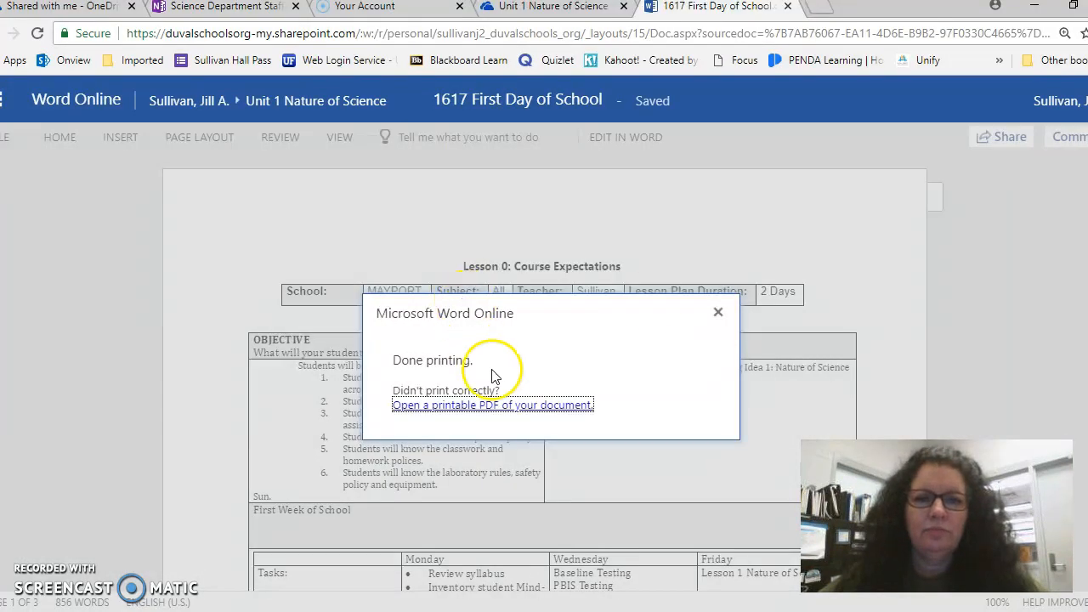
pyautogui.click(717, 312)
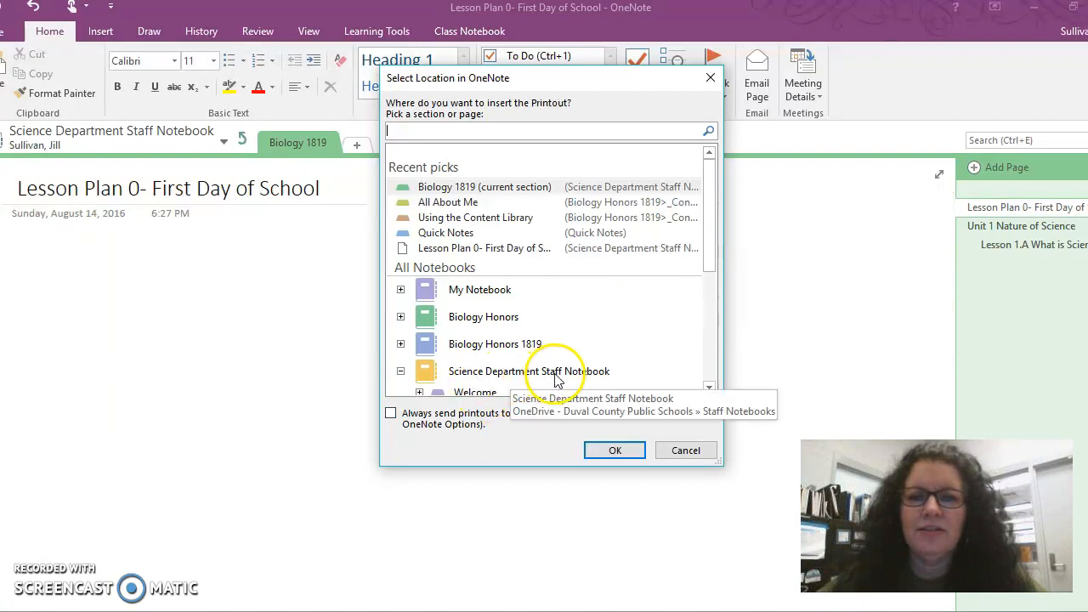
# - Insert the printout on the Lesson Plan 0- First Day of School page, in the Biology 1819 section of the Science Department Staff Notebook
pyautogui.moveTo(711, 255); pyautogui.dragTo(709, 332)
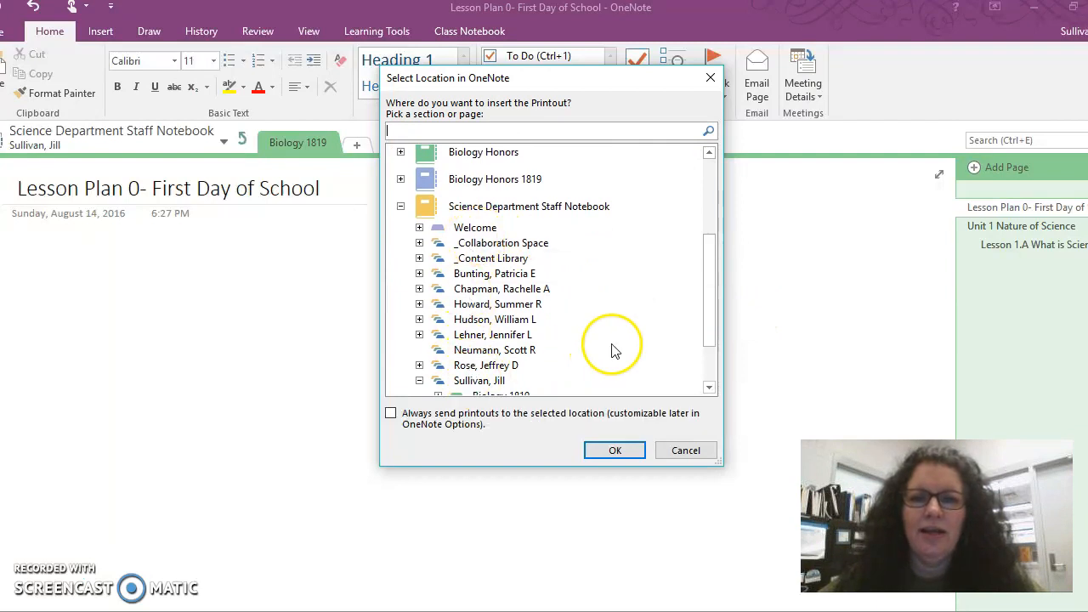
pyautogui.moveTo(715, 307); pyautogui.dragTo(715, 325)
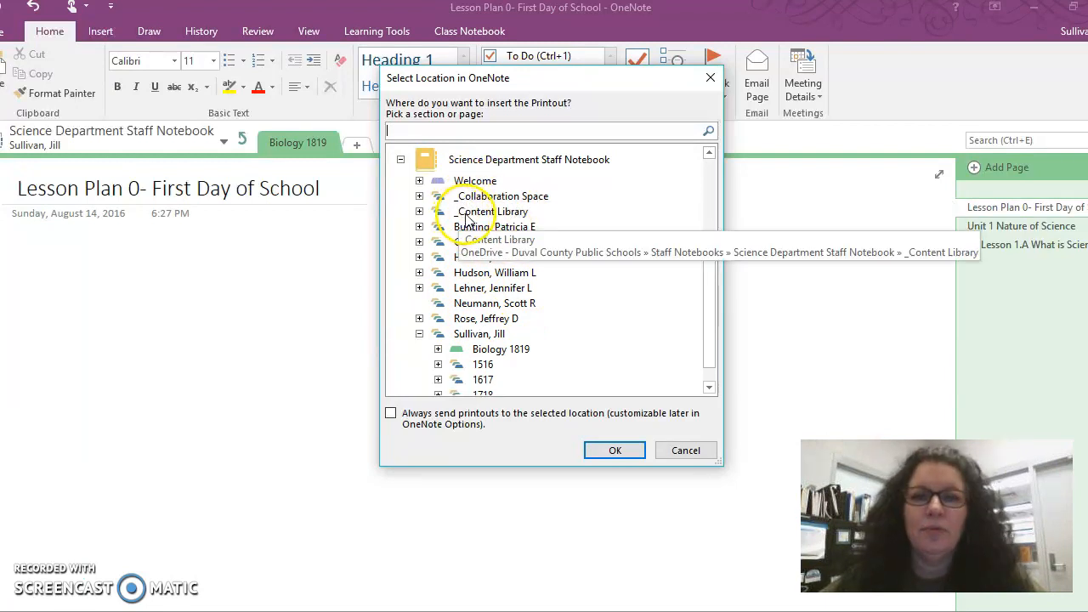
pyautogui.click(492, 352)
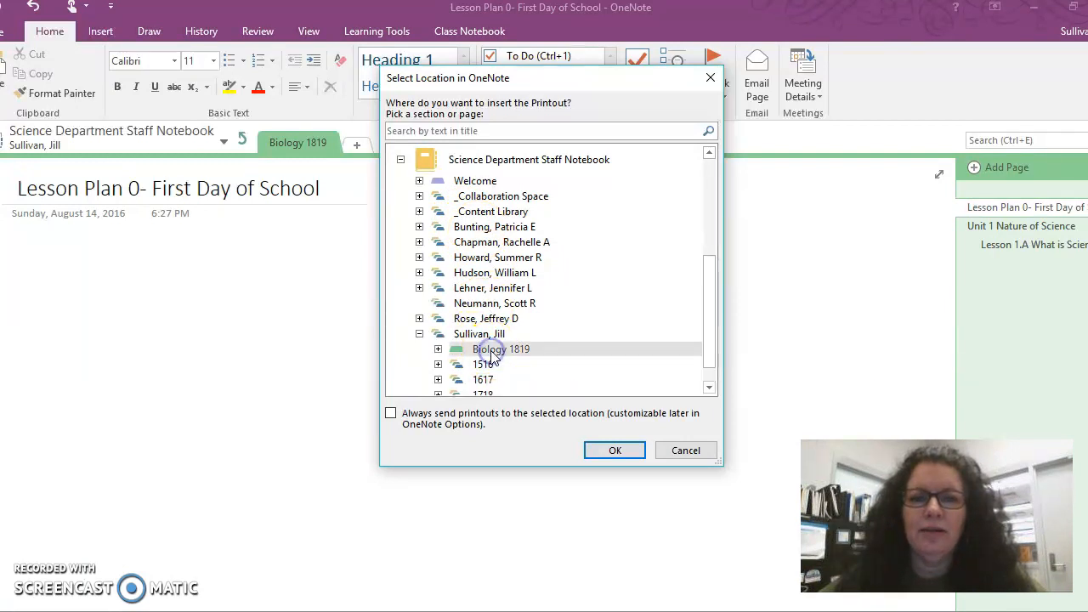
pyautogui.scroll(-1, 712, 350)
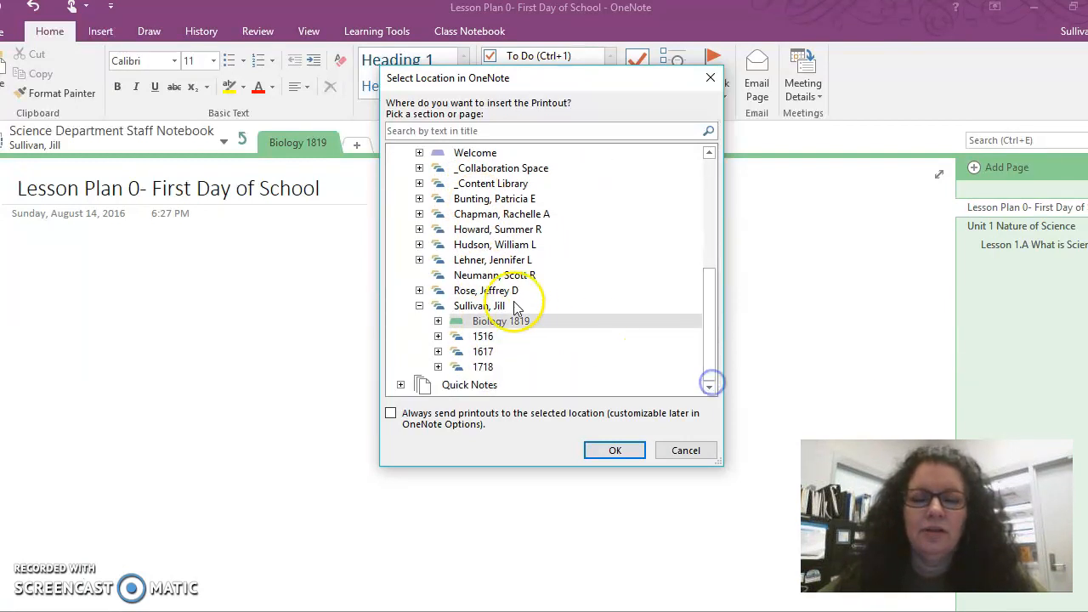
pyautogui.click(438, 321)
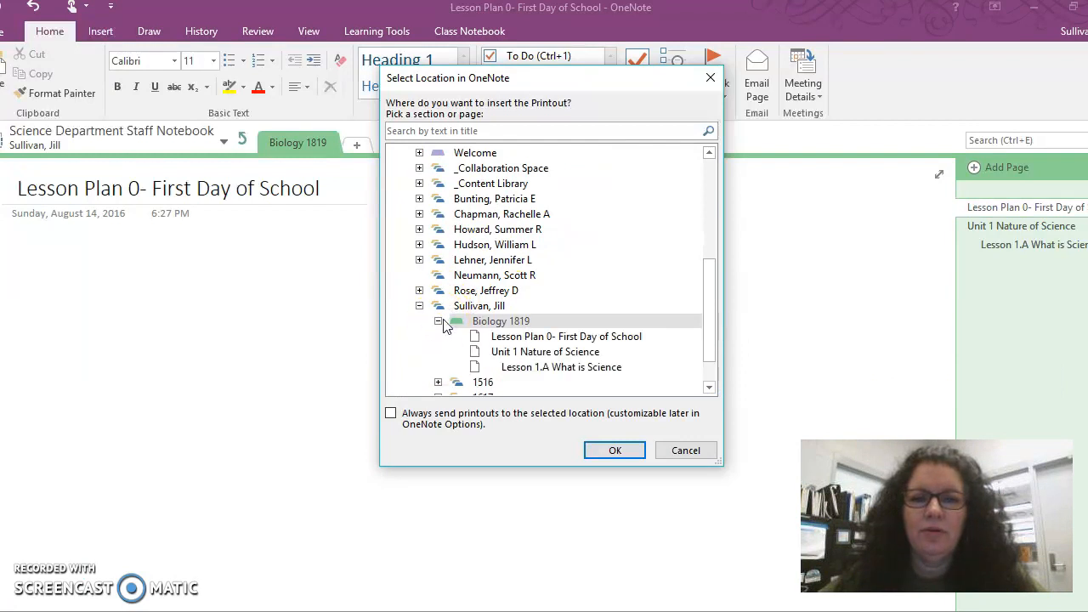
pyautogui.click(550, 337)
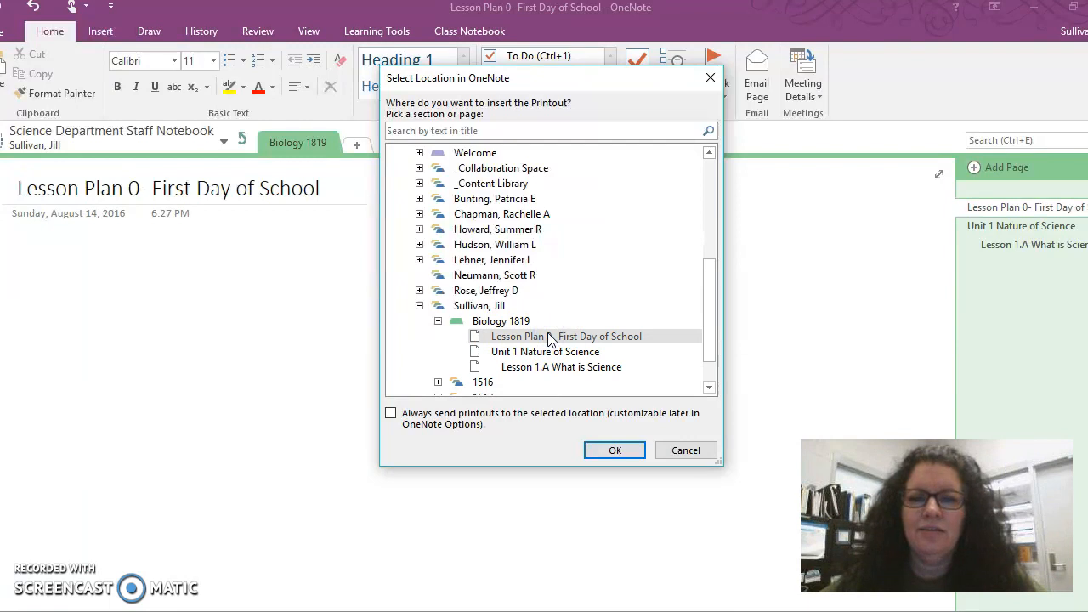
pyautogui.click(597, 448)
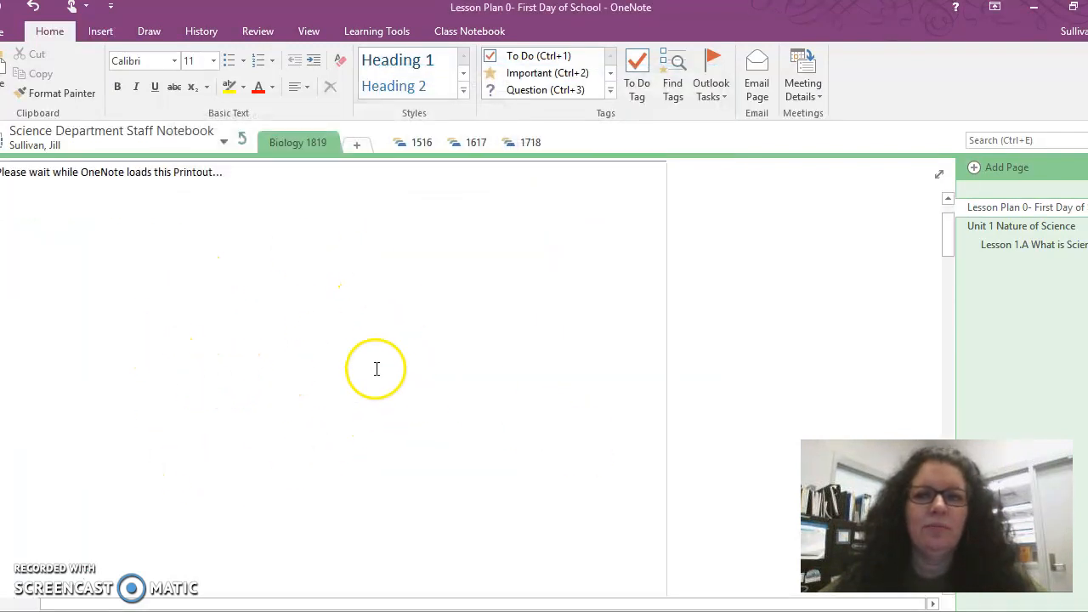
pyautogui.scroll(1, 340, 355)
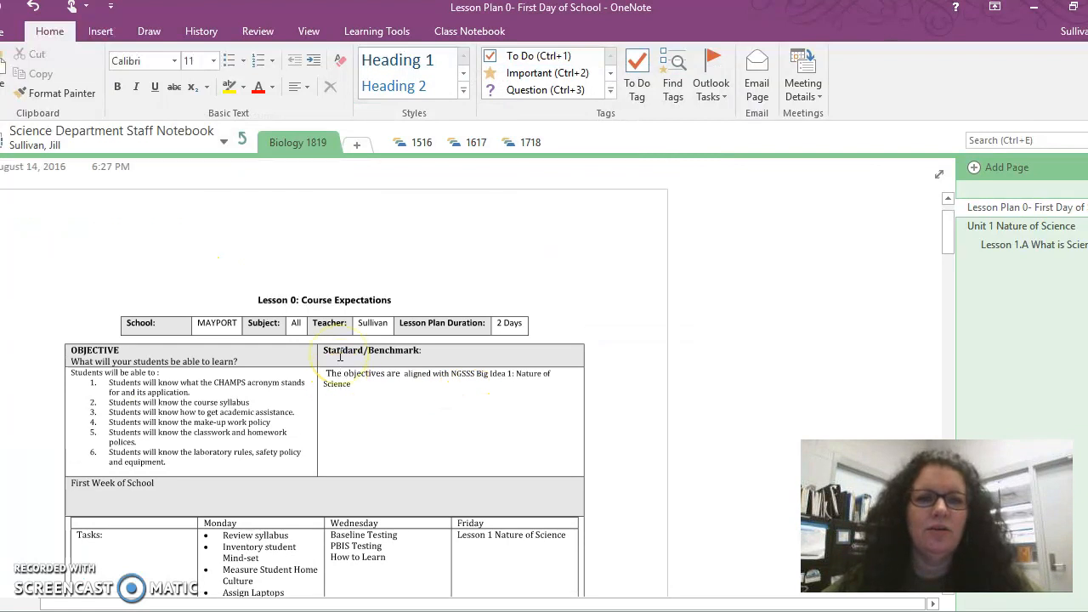
pyautogui.scroll(-1, 340, 355)
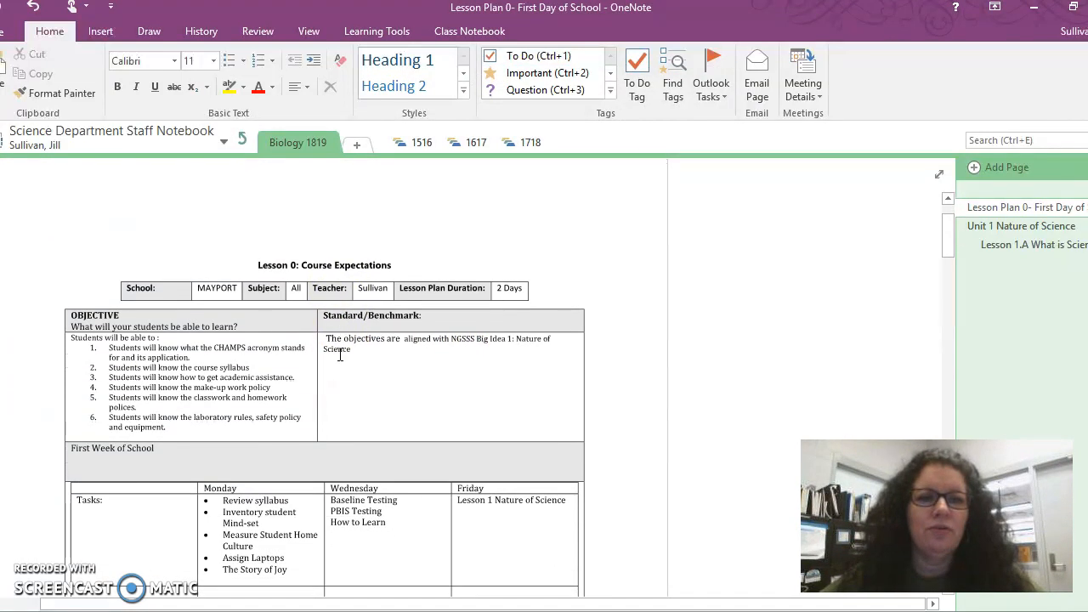
# - Minimize OneNote and the browser, and open the OneView teacher dashboard from the desktop
pyautogui.click(1035, 11)
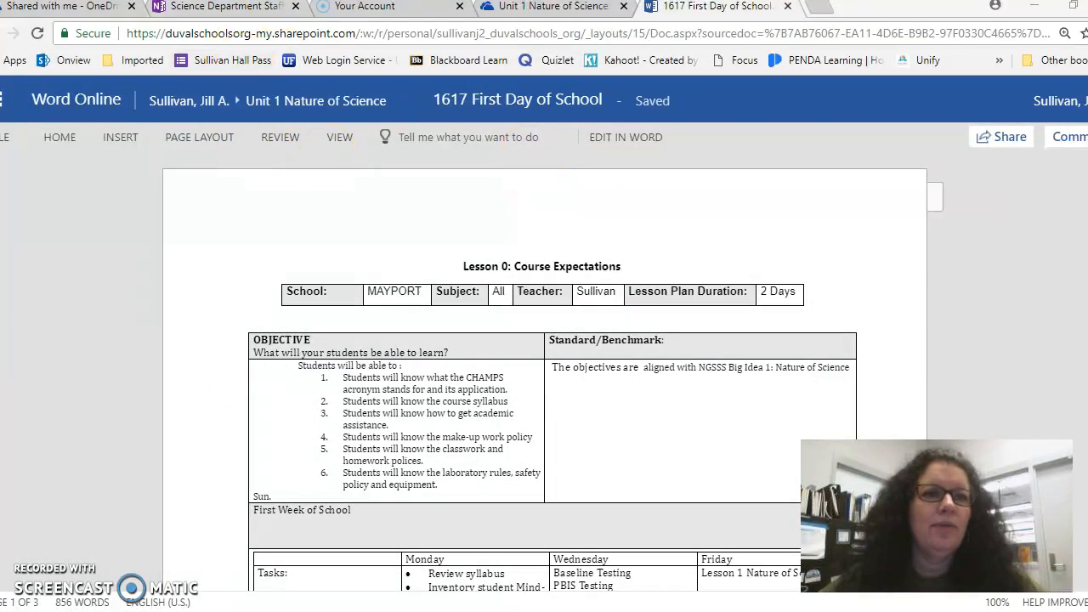
pyautogui.click(1032, 10)
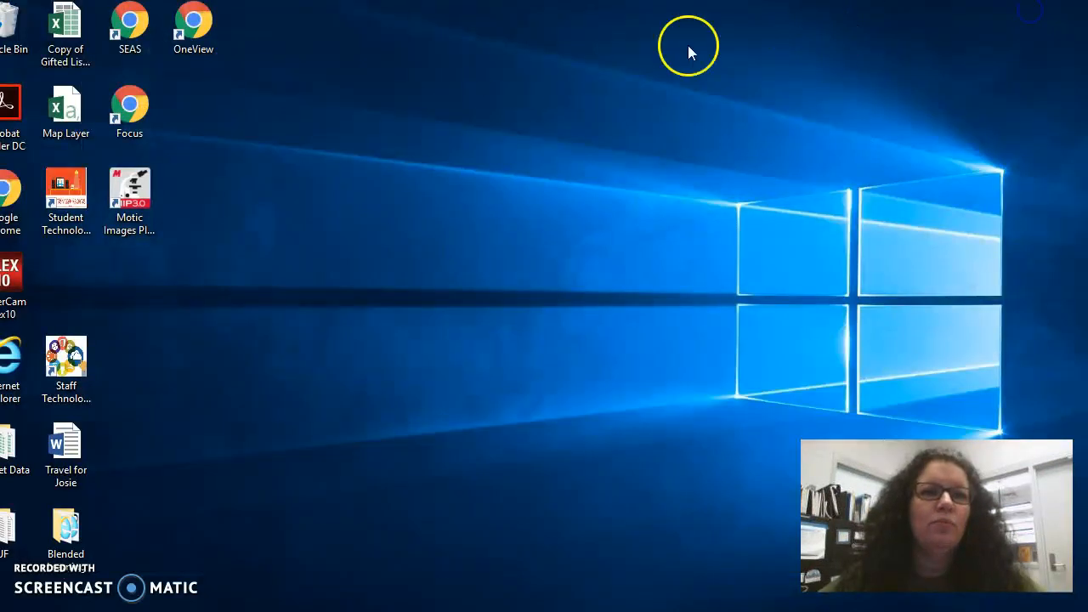
pyautogui.doubleClick(198, 25)
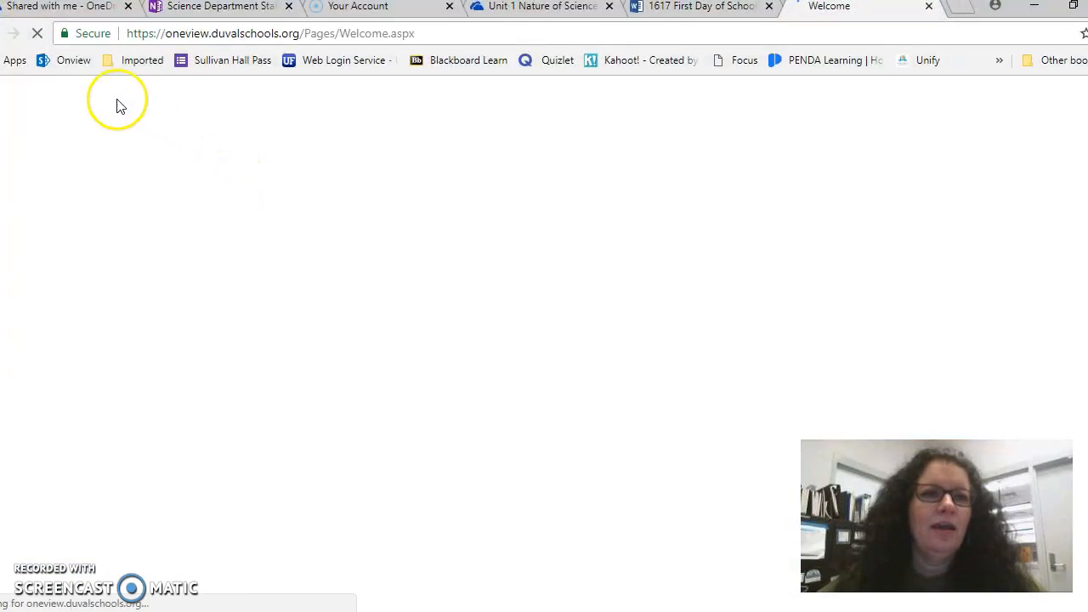
pyautogui.click(74, 60)
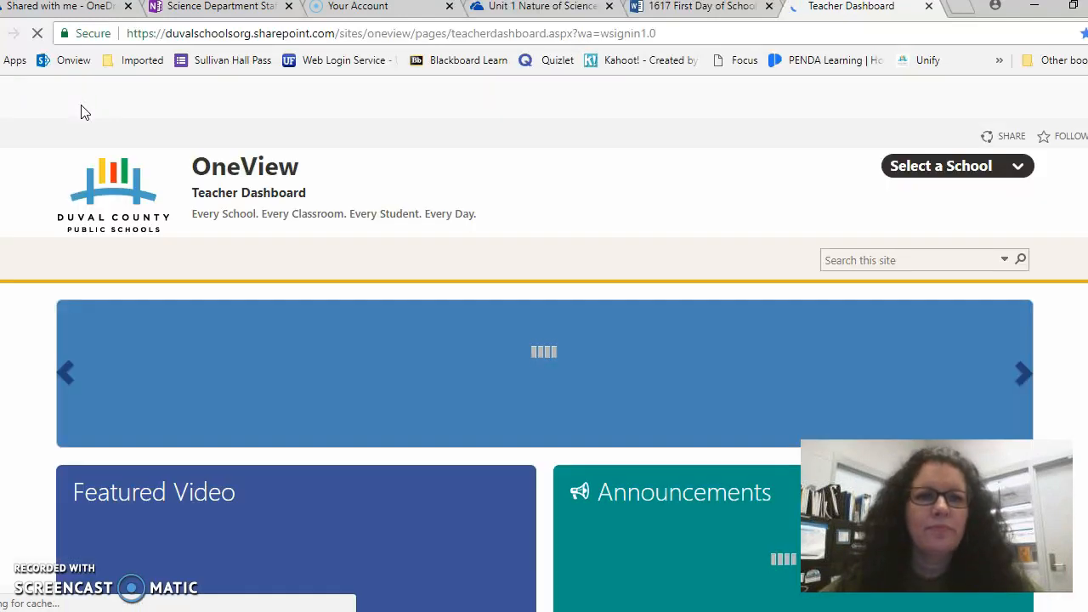
# - Switch from the teacher dashboard to OneDrive through the Office 365 apps and display the files shared with this account
pyautogui.click(58, 107)
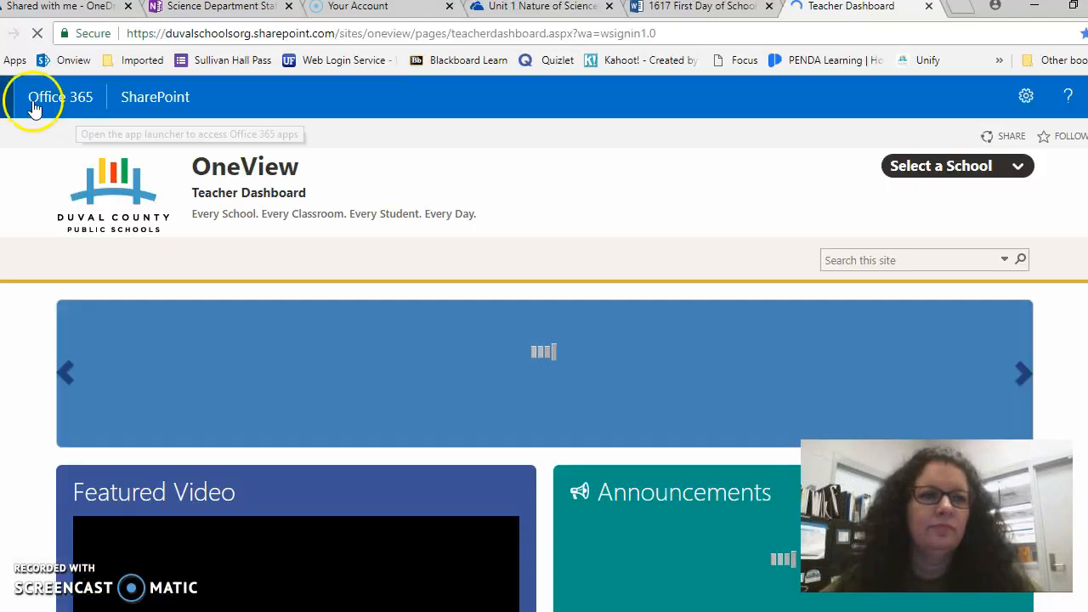
pyautogui.click(4, 97)
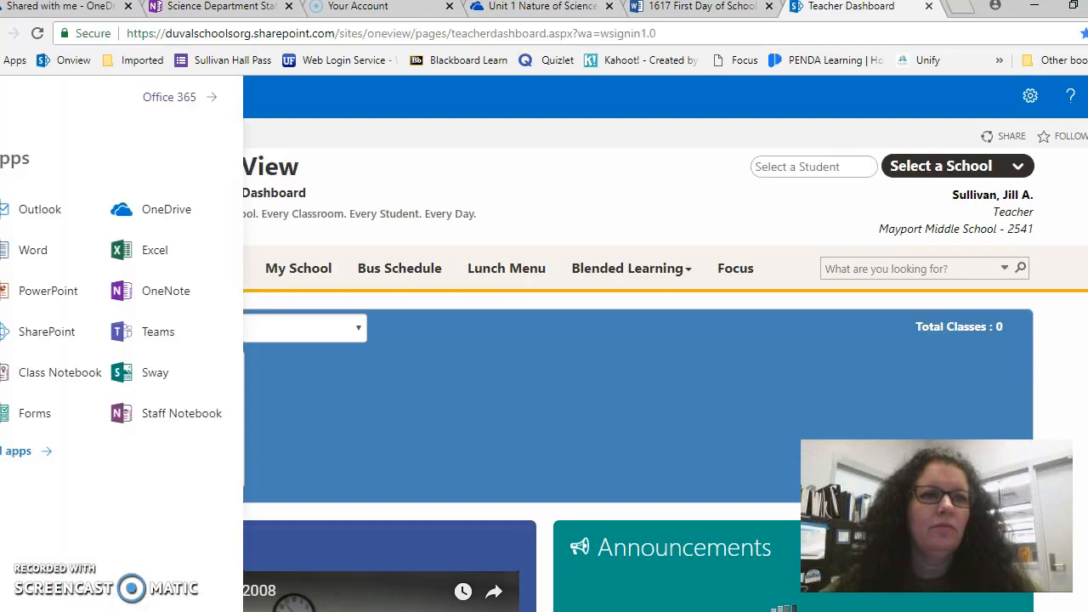
pyautogui.click(167, 215)
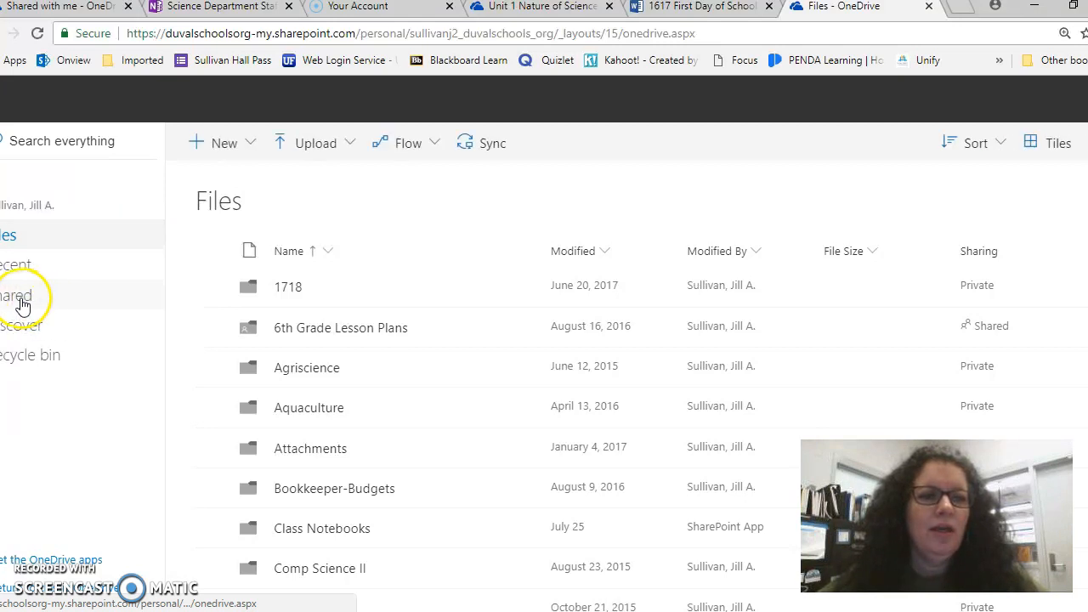
pyautogui.click(22, 304)
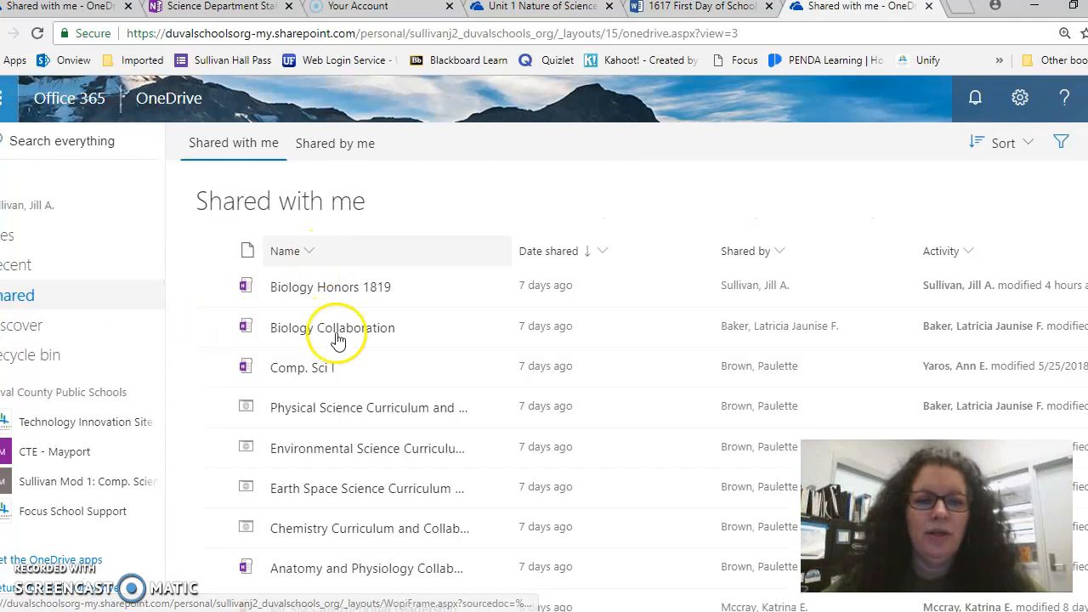
# - Look through the Shared with me list for the notebooks and files other staff have shared
pyautogui.scroll(-2, 354, 442)
pyautogui.scroll(-5, 355, 482)
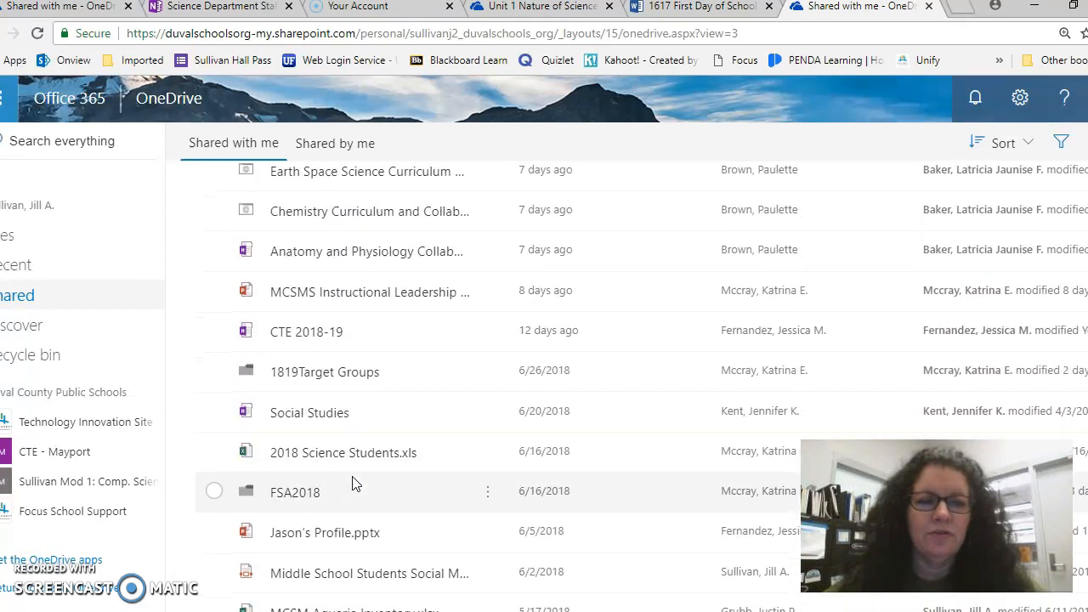
pyautogui.scroll(-4, 354, 483)
pyautogui.scroll(1, 355, 483)
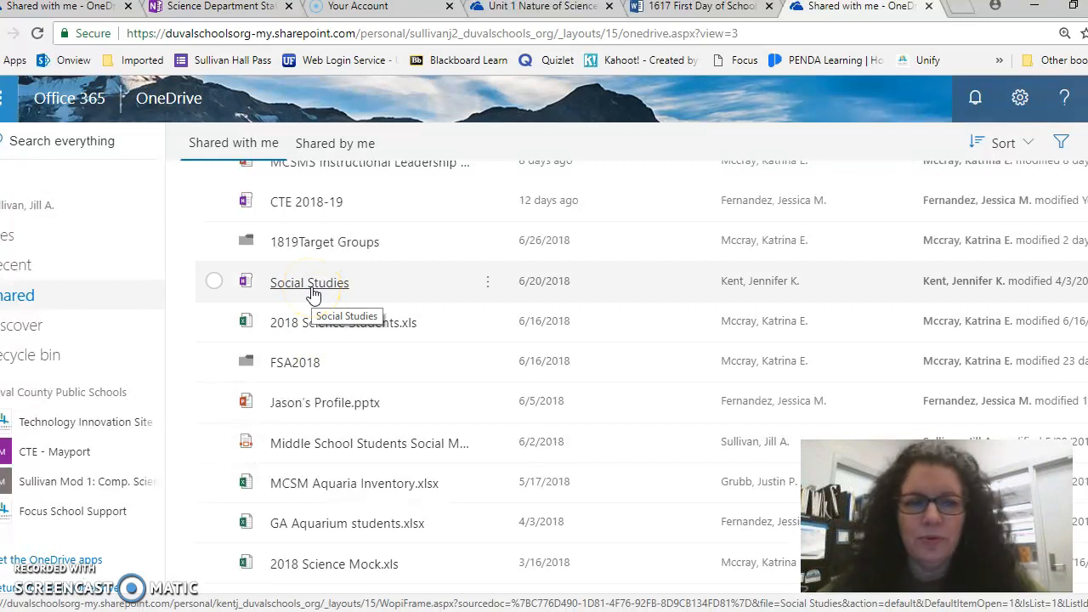
pyautogui.scroll(10, 311, 293)
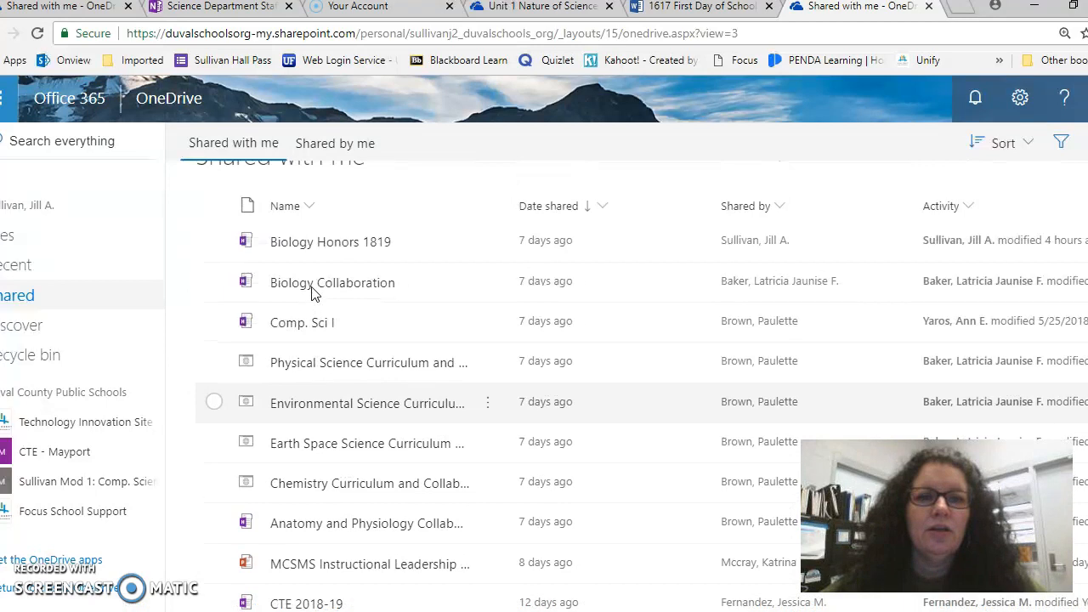
pyautogui.scroll(-2, 255, 340)
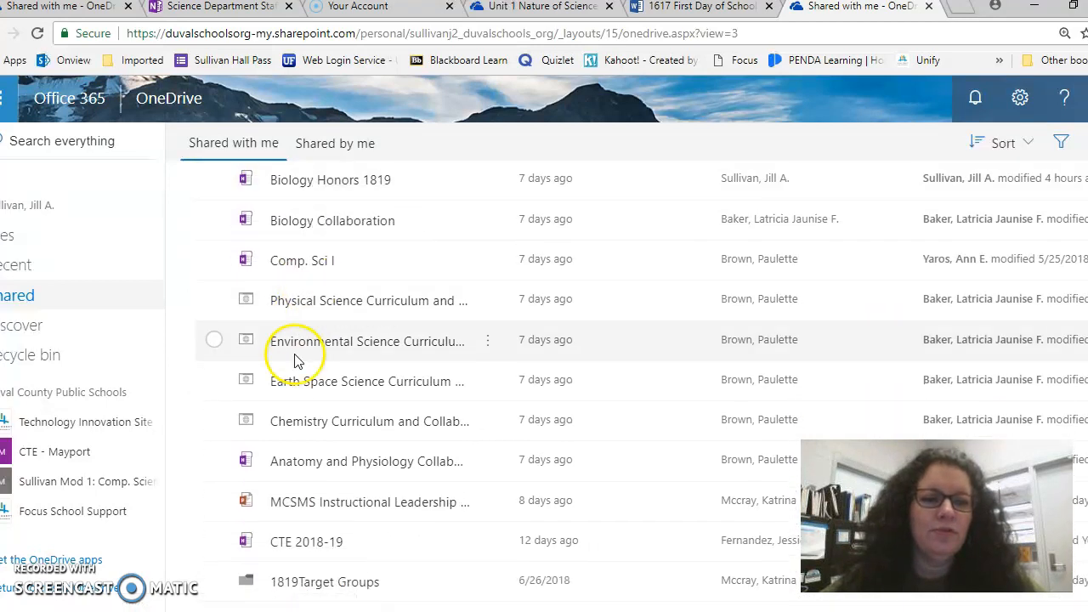
pyautogui.scroll(-5, 302, 498)
pyautogui.scroll(-2, 301, 497)
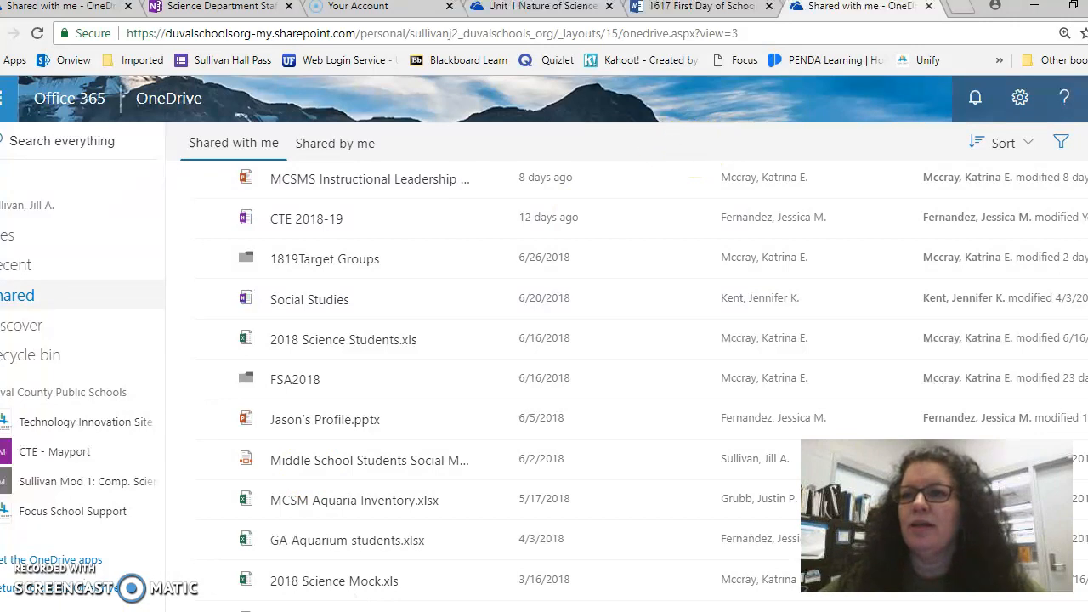
# - Minimize the browser and return to the beginning of the Lesson Plan 0- First Day of School page in OneNote
pyautogui.click(1038, 12)
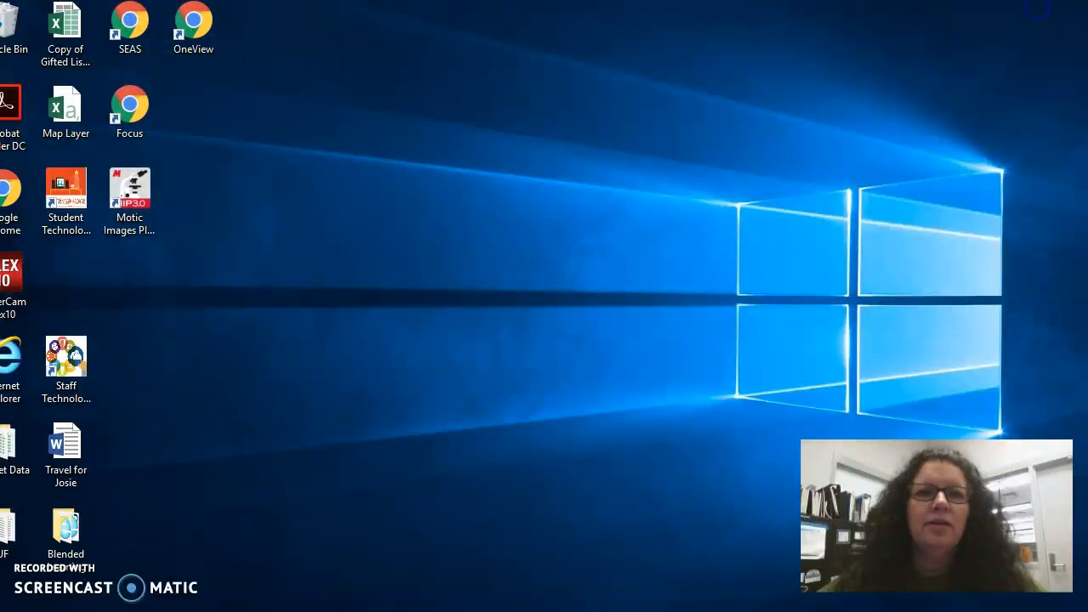
pyautogui.hotkey('alt', 'Tab')
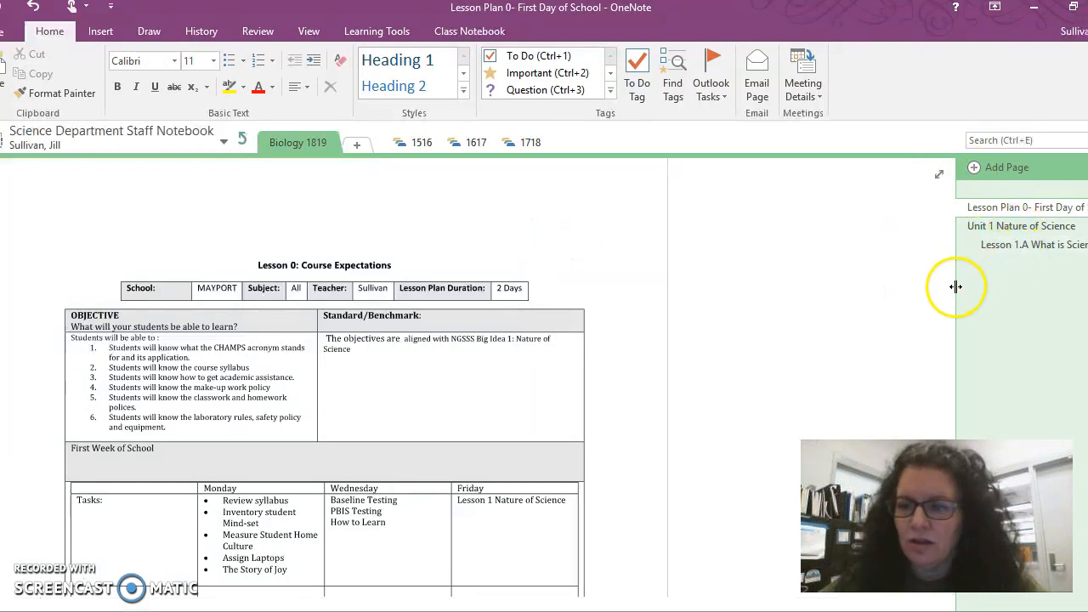
pyautogui.scroll(2, 723, 292)
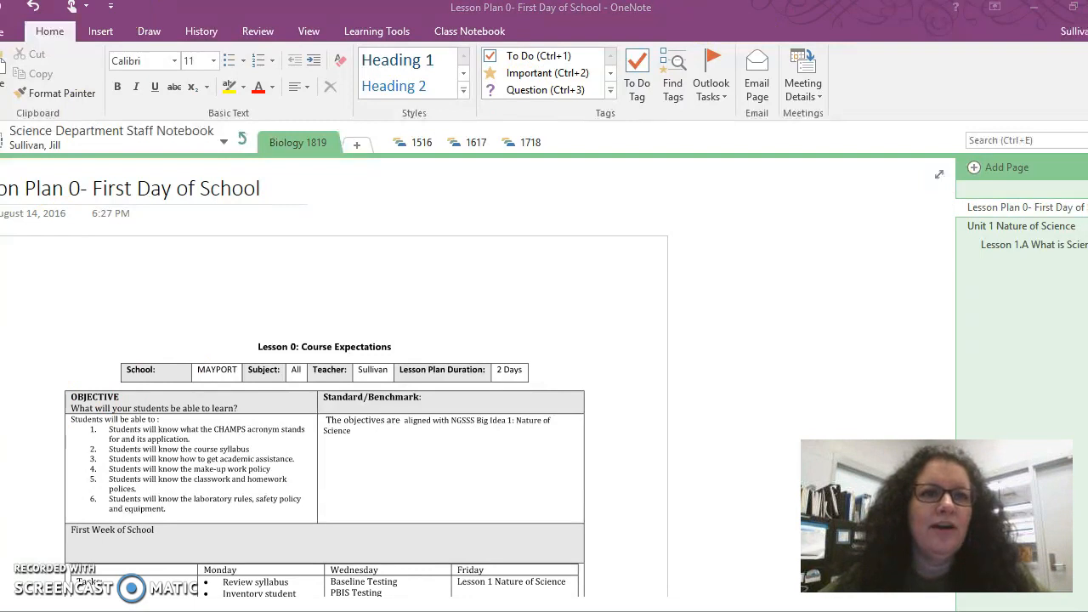
# - Open one File Explorer window at OneDrive > Lesson Plans 1DR > Biology 1 Honors > Unit 1 Nature of Science, closing the extra windows
pyautogui.press('super+e')
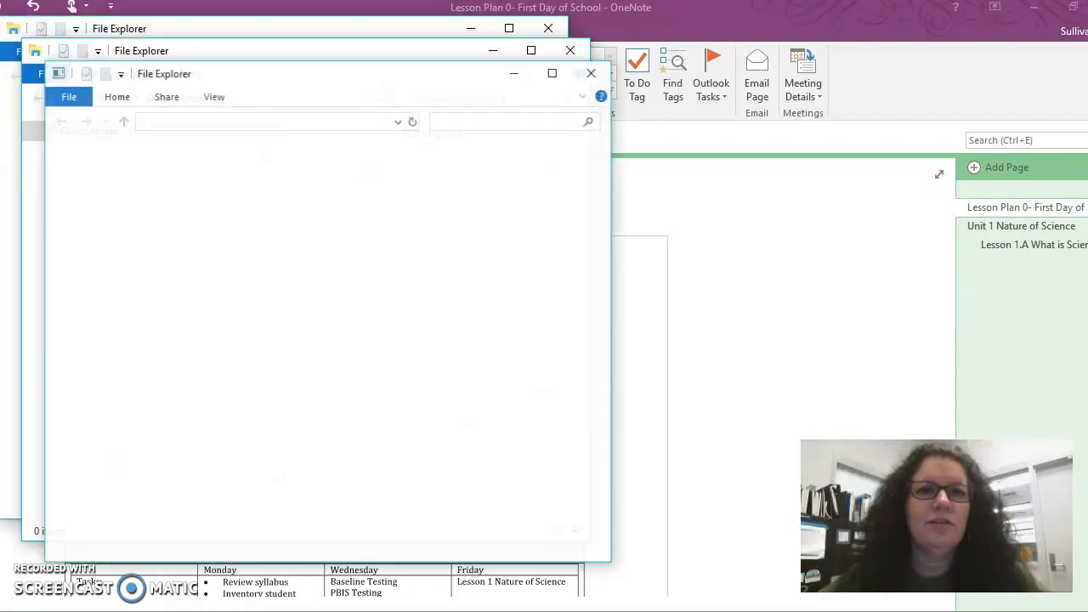
pyautogui.click(588, 76)
pyautogui.click(571, 48)
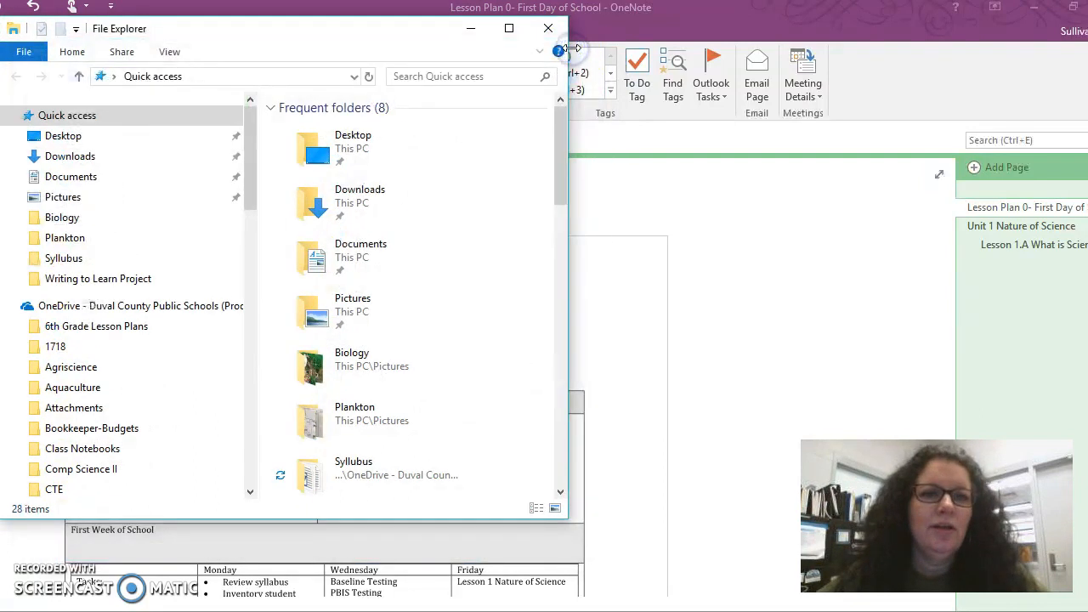
pyautogui.moveTo(244, 182); pyautogui.dragTo(250, 294)
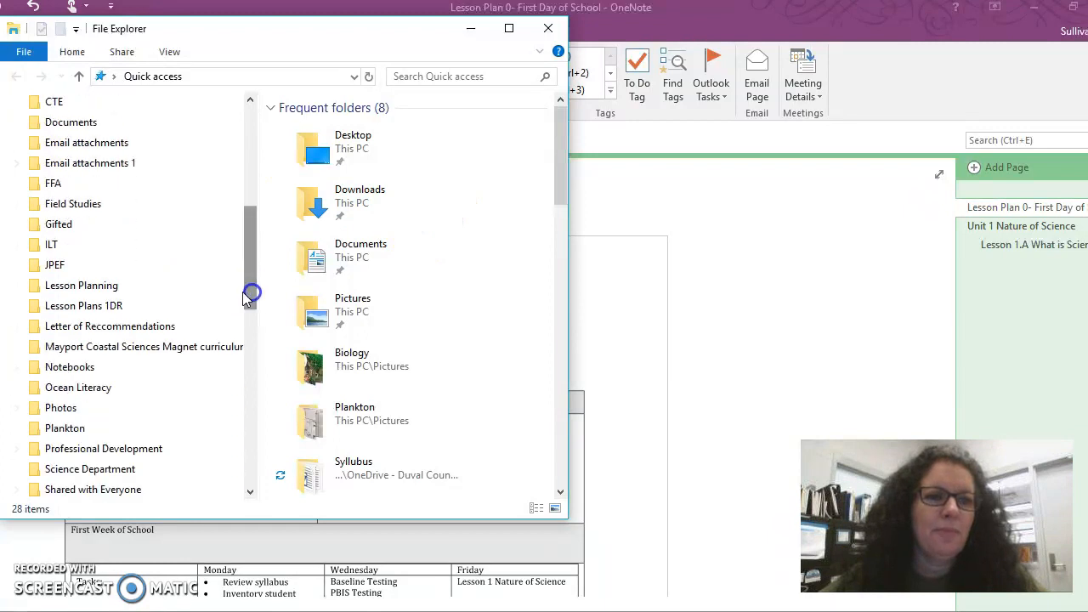
pyautogui.click(83, 306)
pyautogui.doubleClick(327, 127)
pyautogui.doubleClick(328, 127)
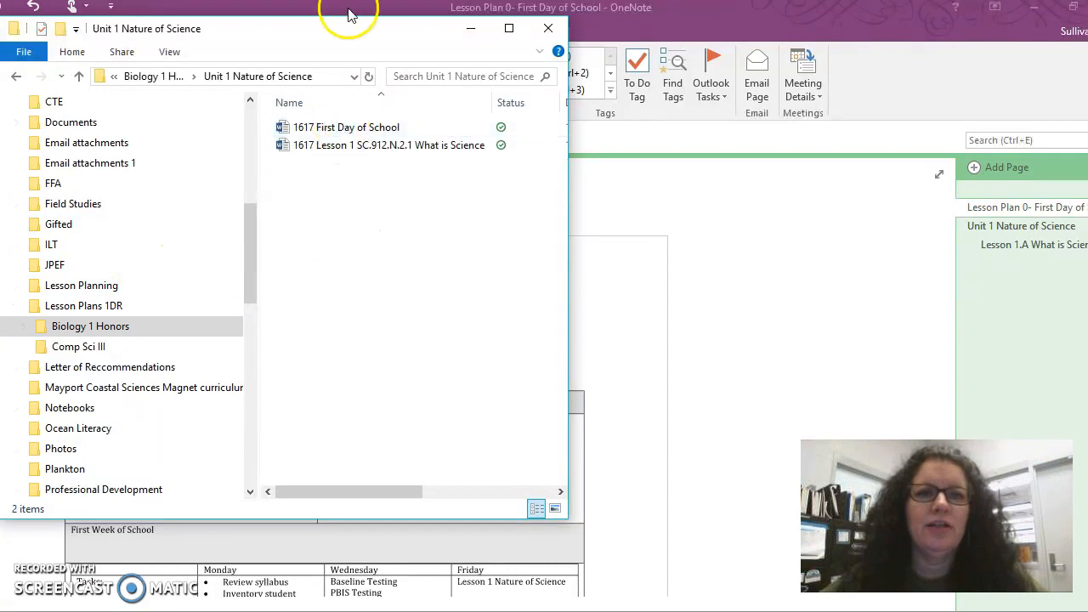
# - Insert 1617 First Day of School from the folder onto the Lesson Plan 0 page using Attach File
pyautogui.moveTo(353, 33); pyautogui.dragTo(364, 373)
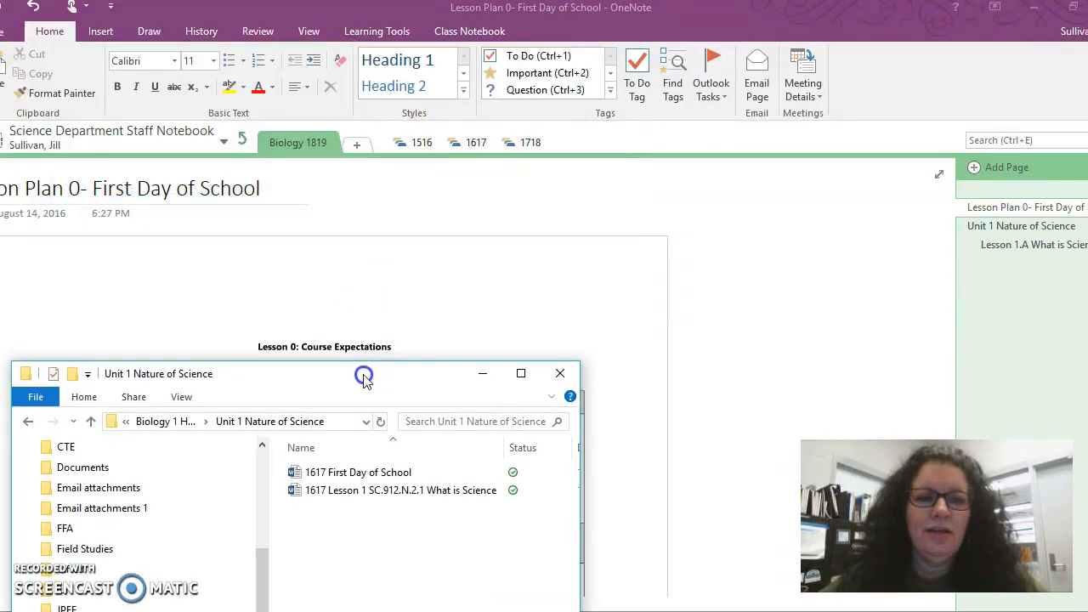
pyautogui.moveTo(336, 471); pyautogui.dragTo(367, 322)
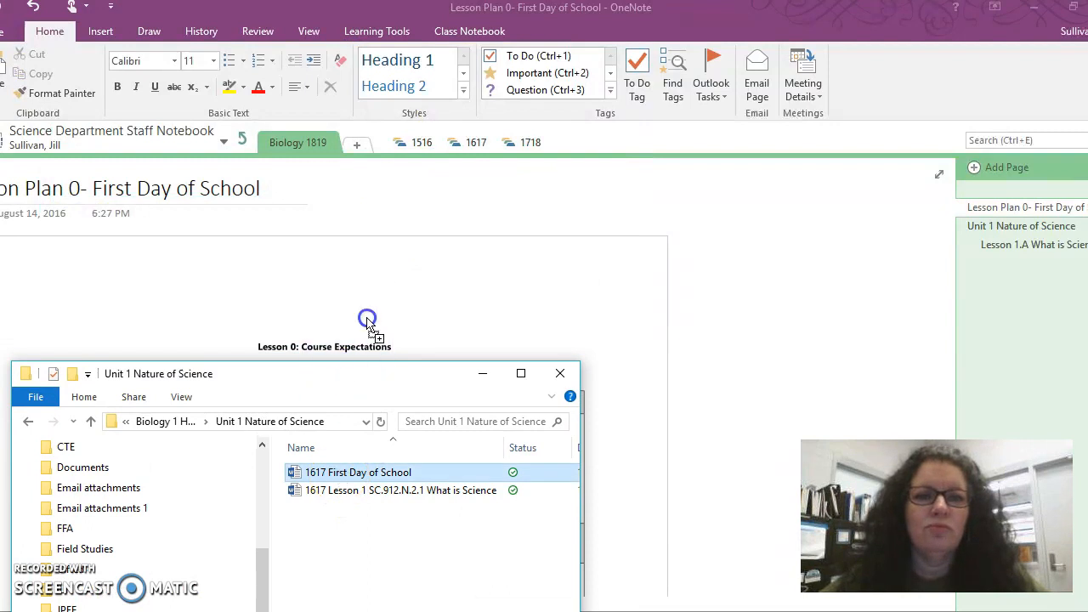
pyautogui.moveTo(380, 220); pyautogui.dragTo(376, 213)
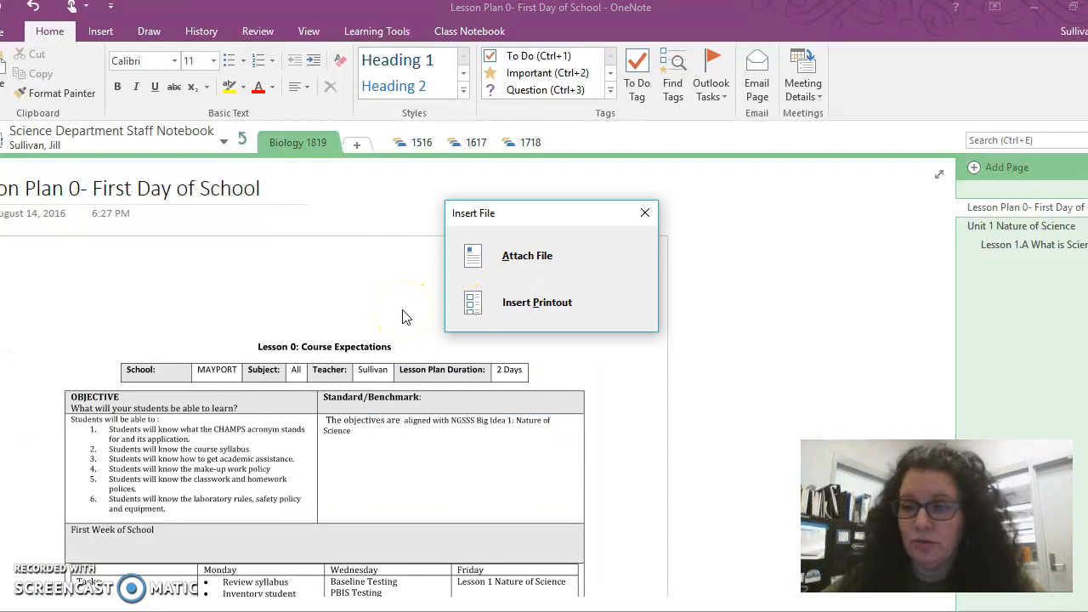
pyautogui.click(522, 262)
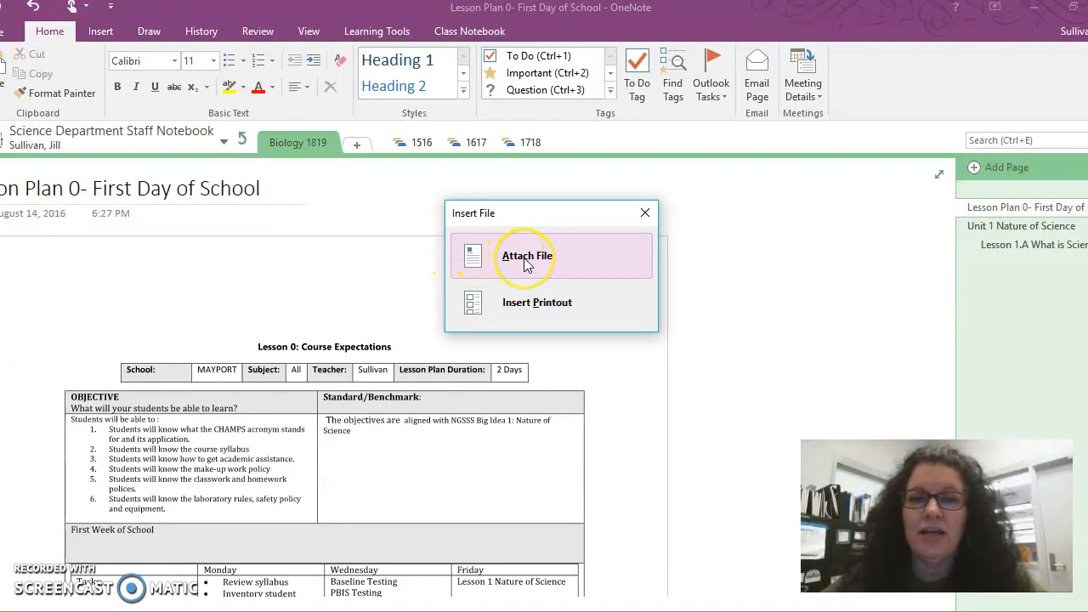